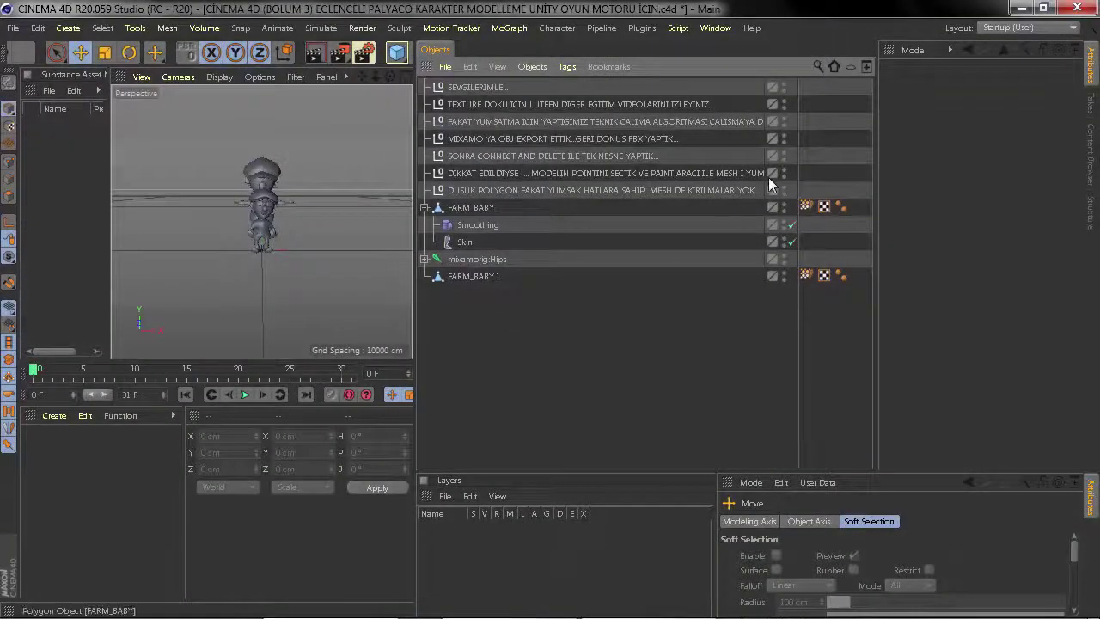
- Delete the text-note nulls in the Object Manager and add a new Null object
left_click_drag(834, 87, 636, 200)
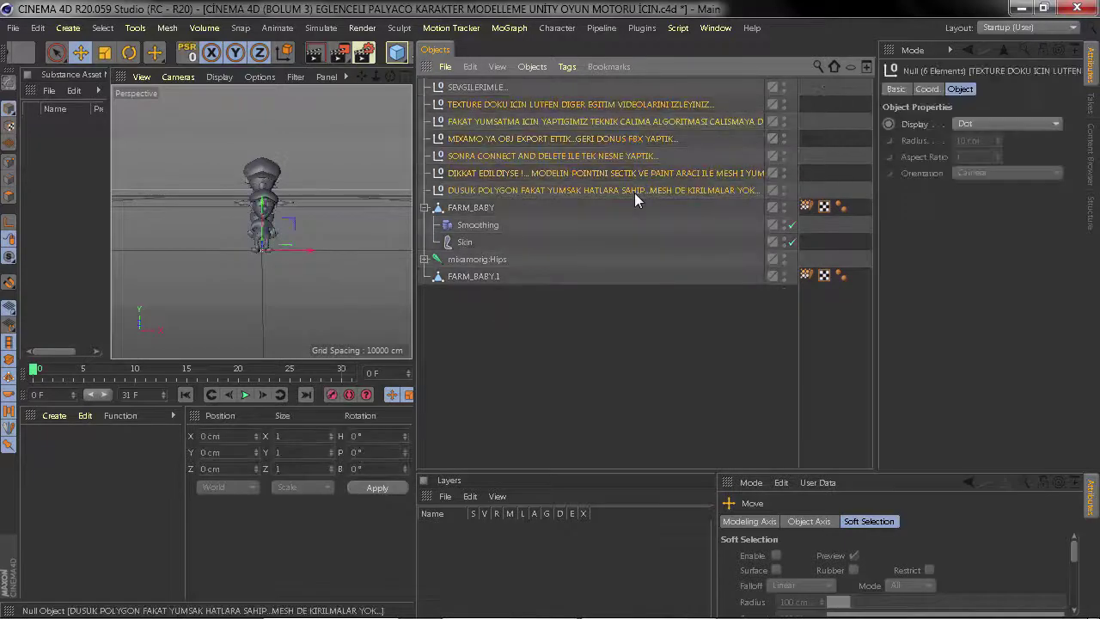
key("Delete")
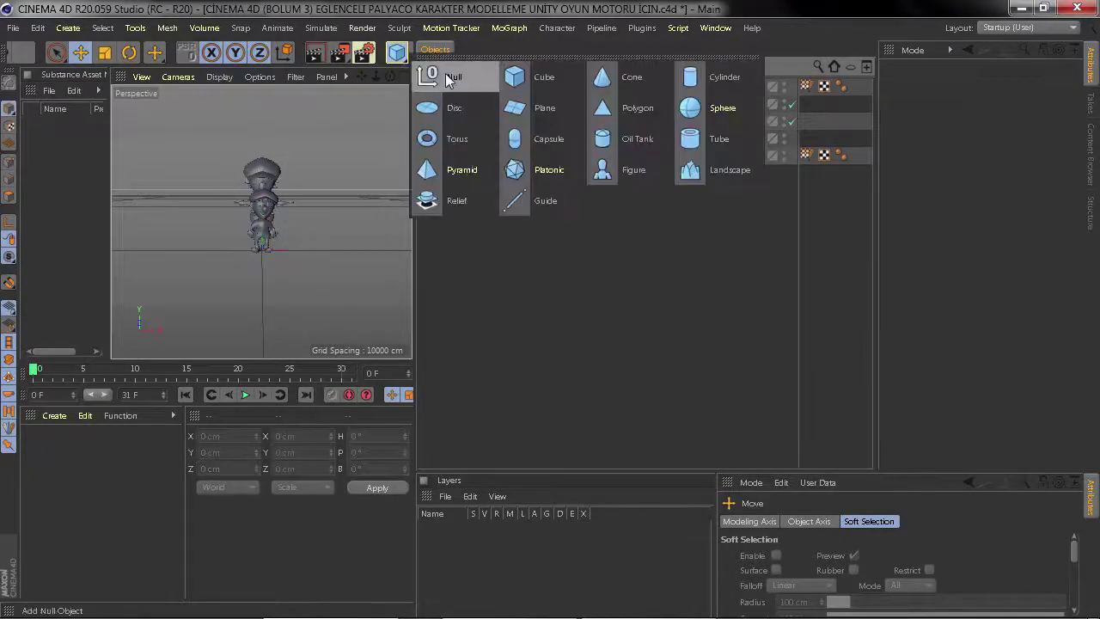
left_click_drag(401, 65, 450, 78)
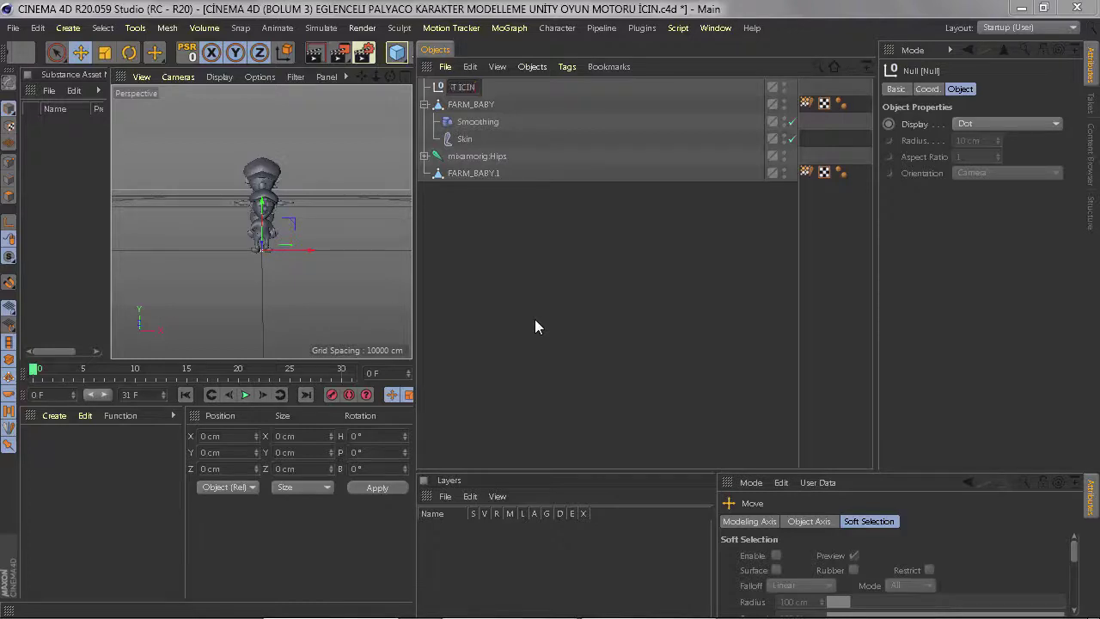
- Confirm the null's name, then delete Smoothing, Skin, FARM_BABY.1 and the note null
key("Return")
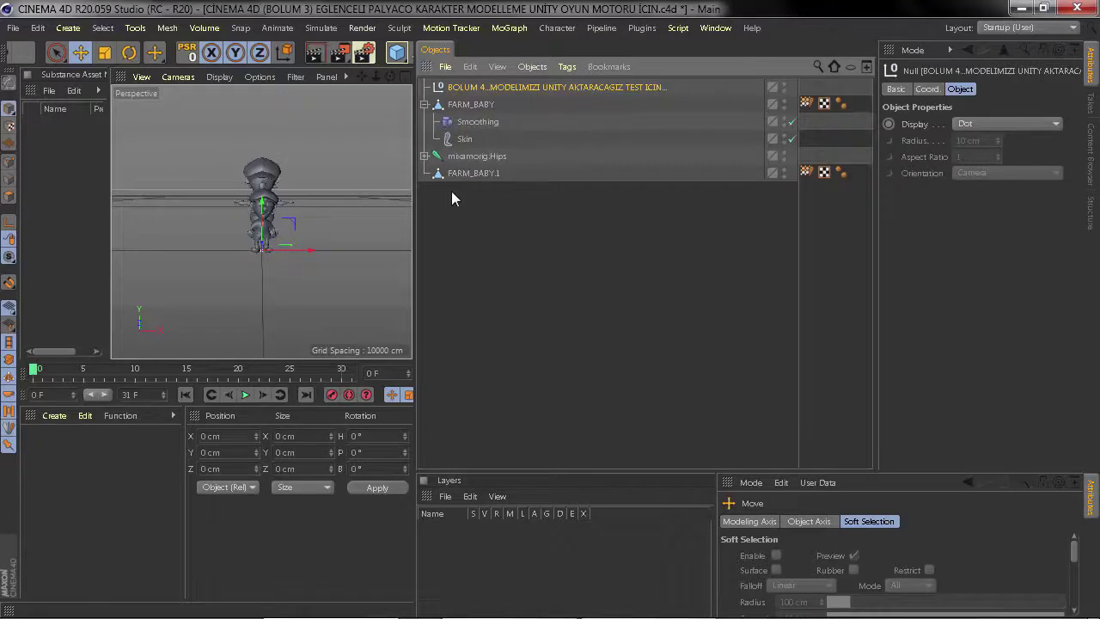
left_click(481, 122)
key("Delete")
left_click(475, 122)
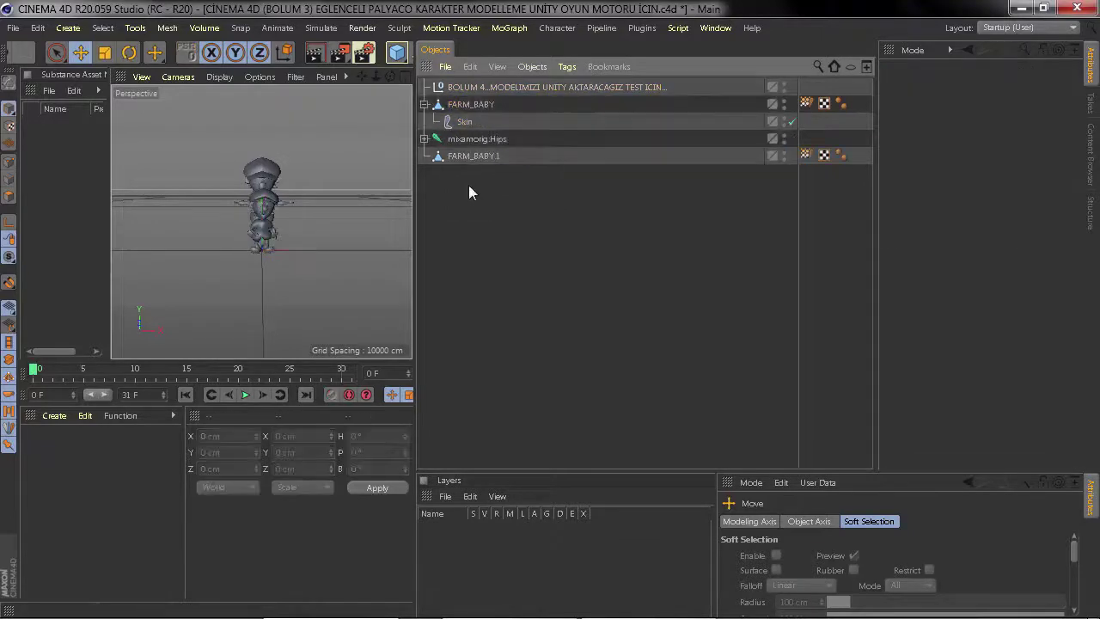
key("Delete")
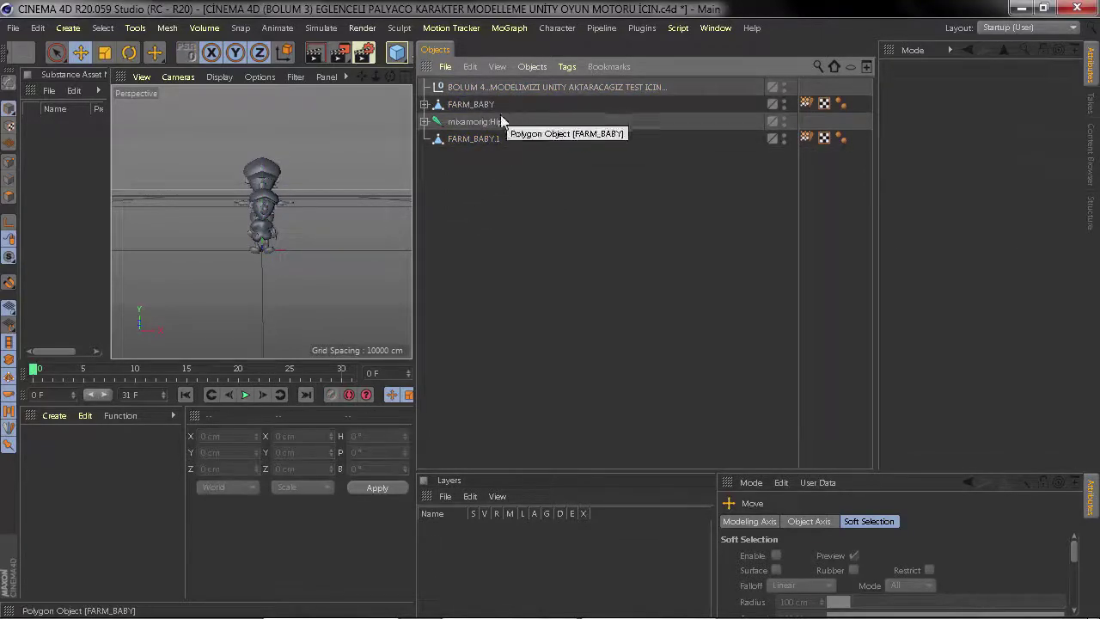
key("Delete")
left_click(487, 87)
key("Delete")
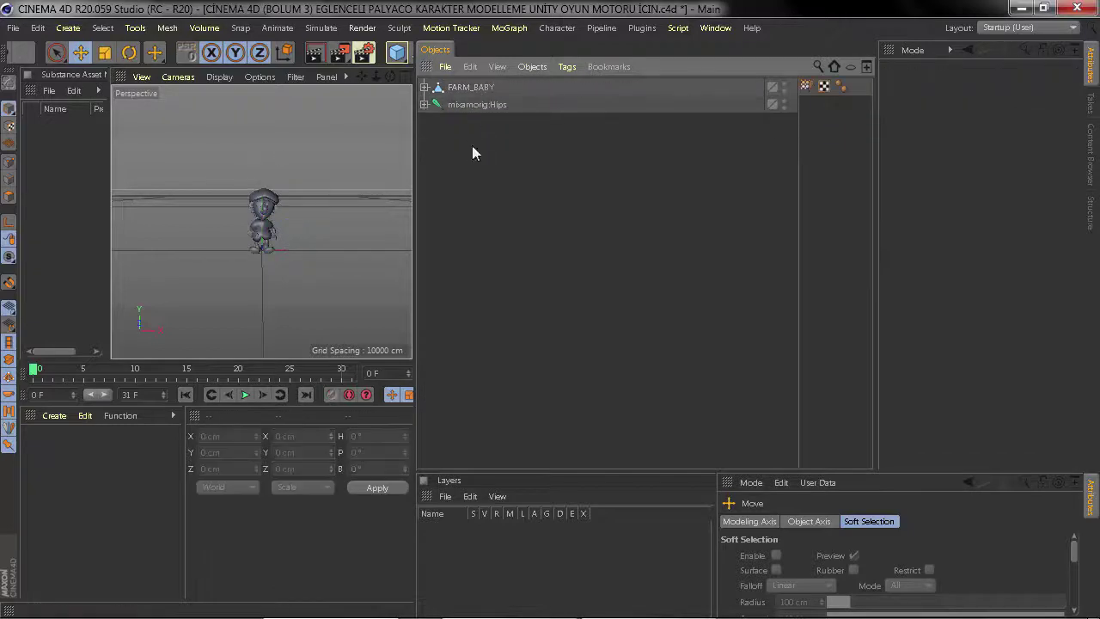
- Frame FARM_BABY and mixamorig:Hips in the viewport and play the walk animation
key("ctrl+a")
key("h")
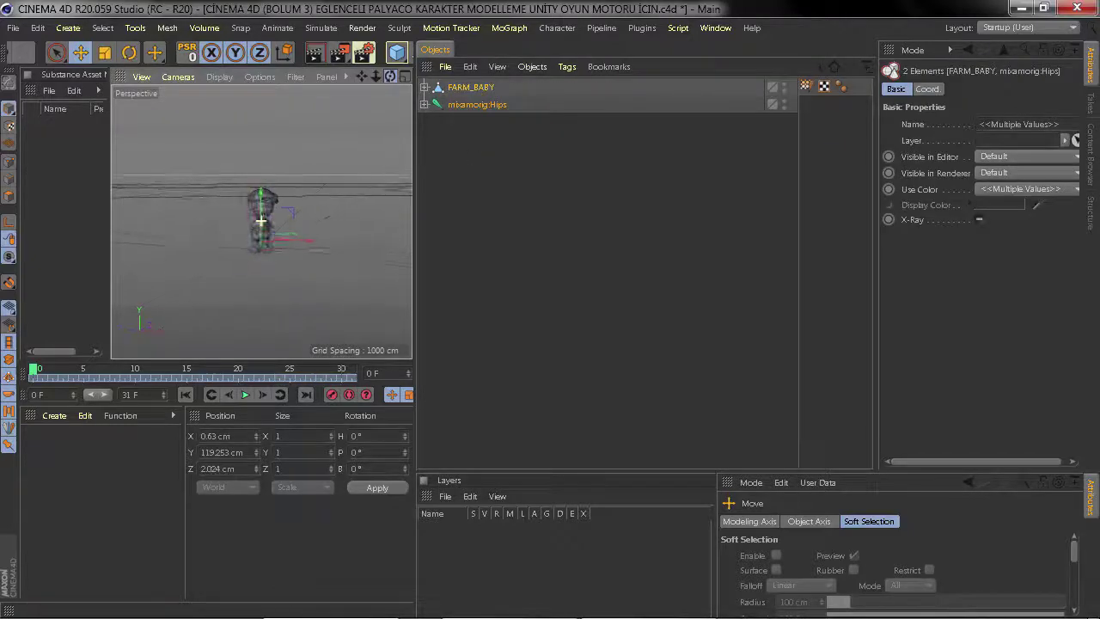
left_click(245, 394)
left_click_drag(375, 76, 375, 82)
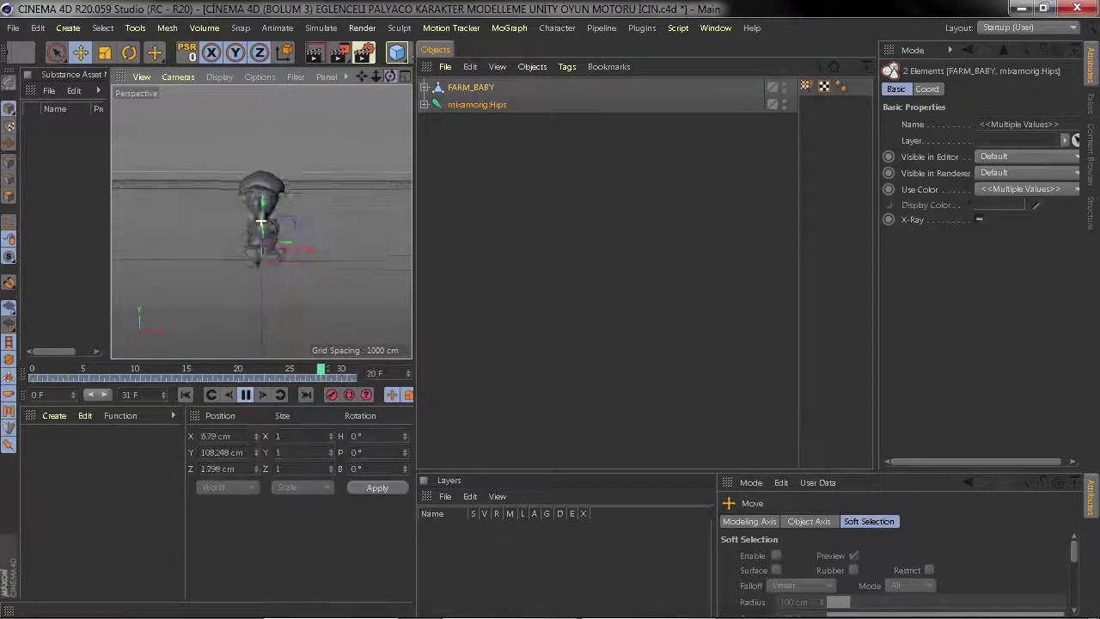
left_click(13, 27)
- Export the scene as FBX with 'FBX DROM C4D TO UNITY' added to the file name, then save the project
left_click(275, 457)
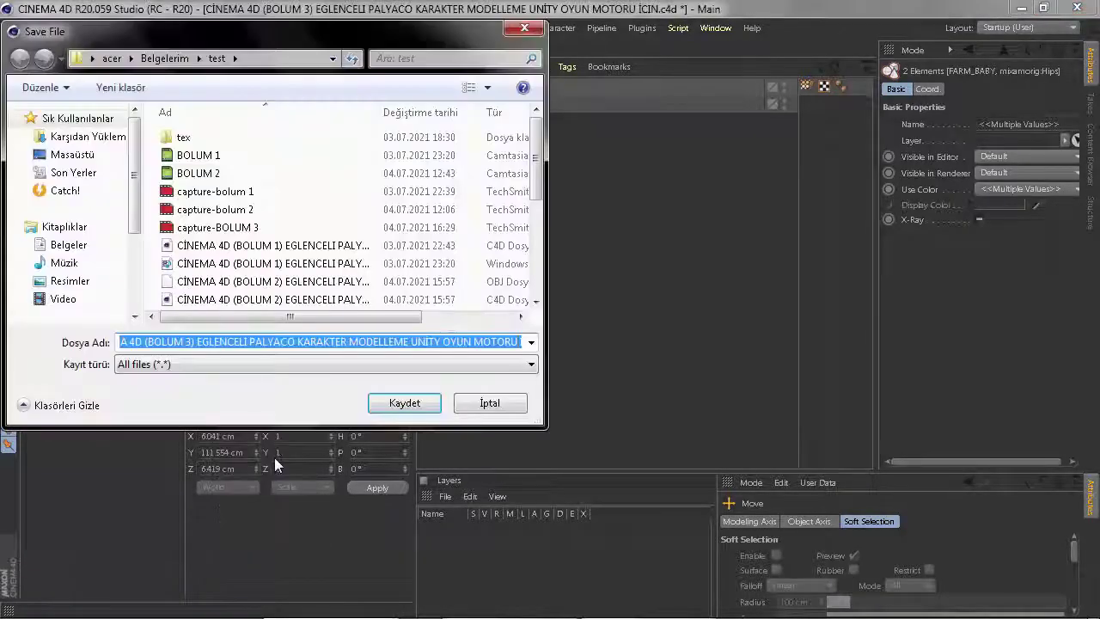
left_click(520, 344)
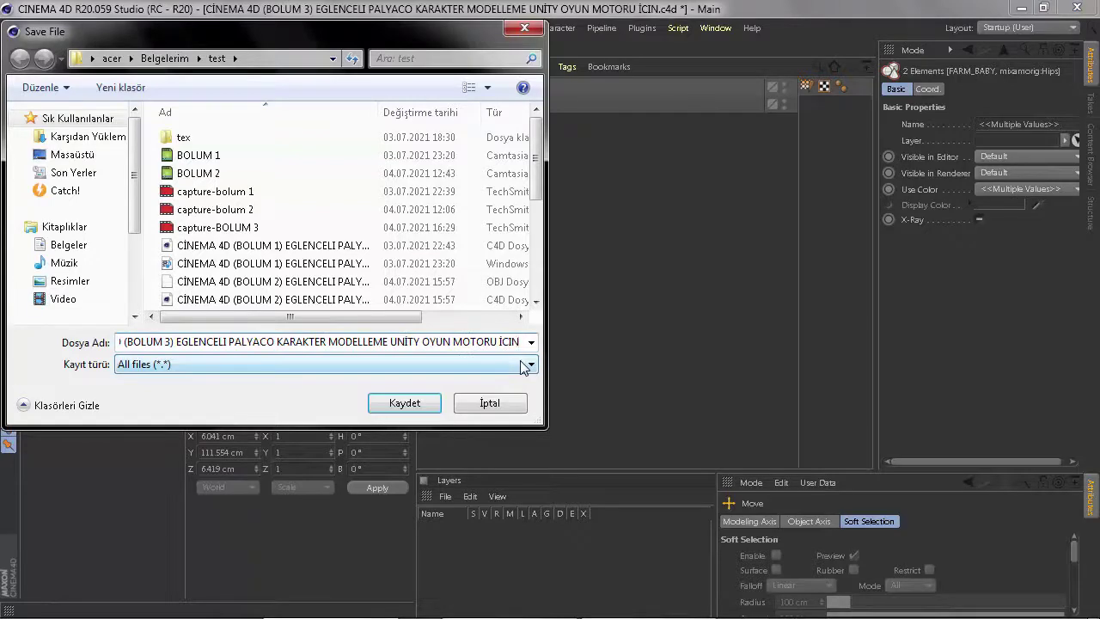
type("FBX DROM C4D TO UNITY")
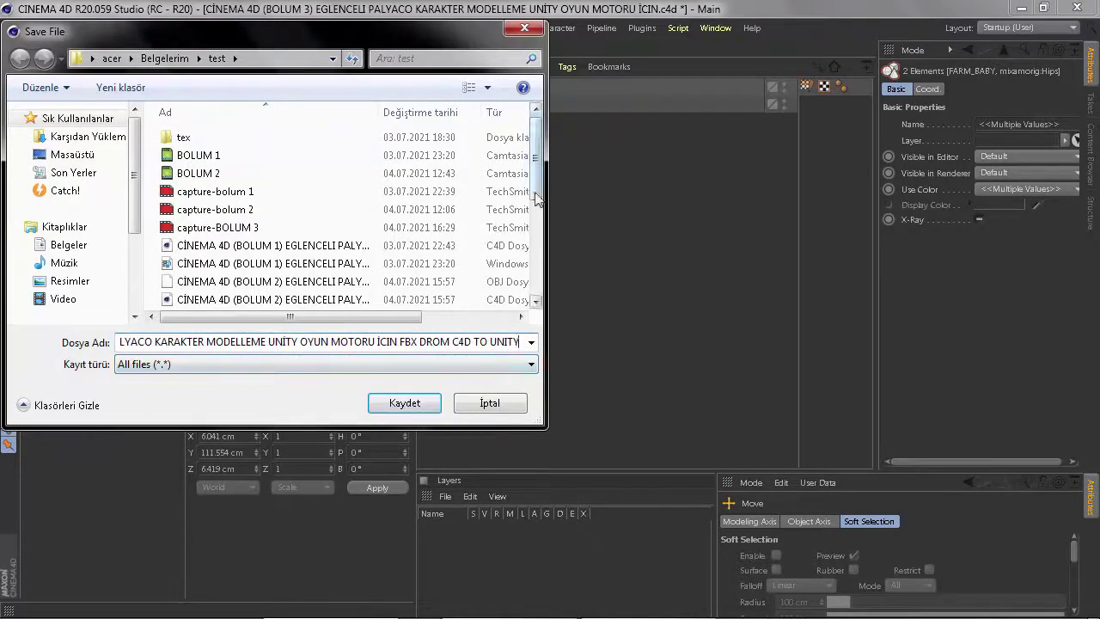
scroll(535, 198, "down", 5)
left_click(404, 403)
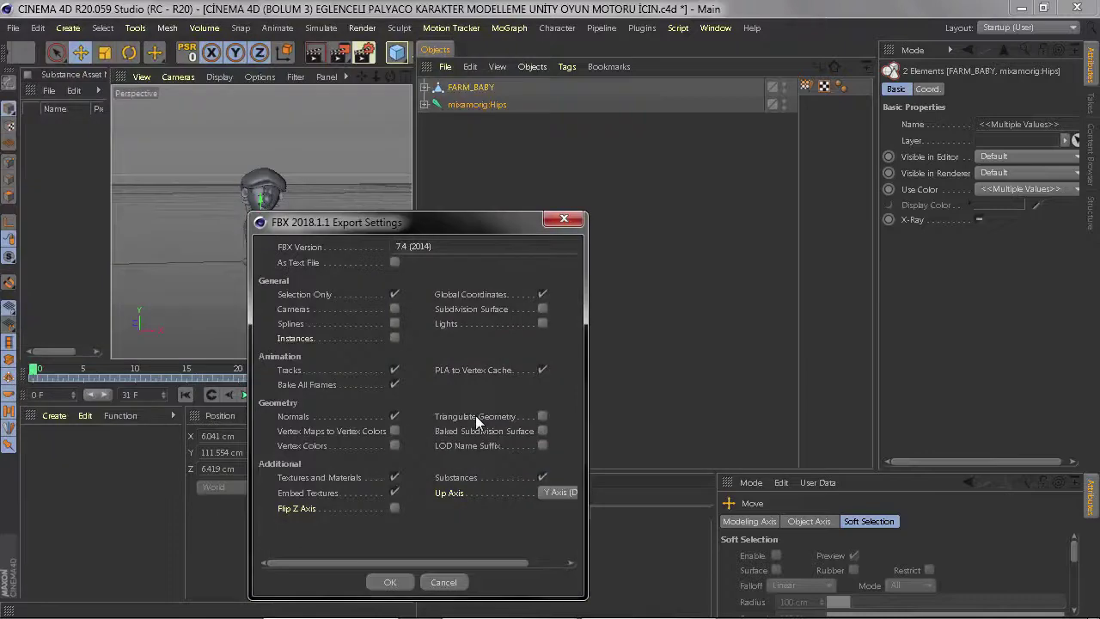
left_click(403, 587)
left_click(13, 27)
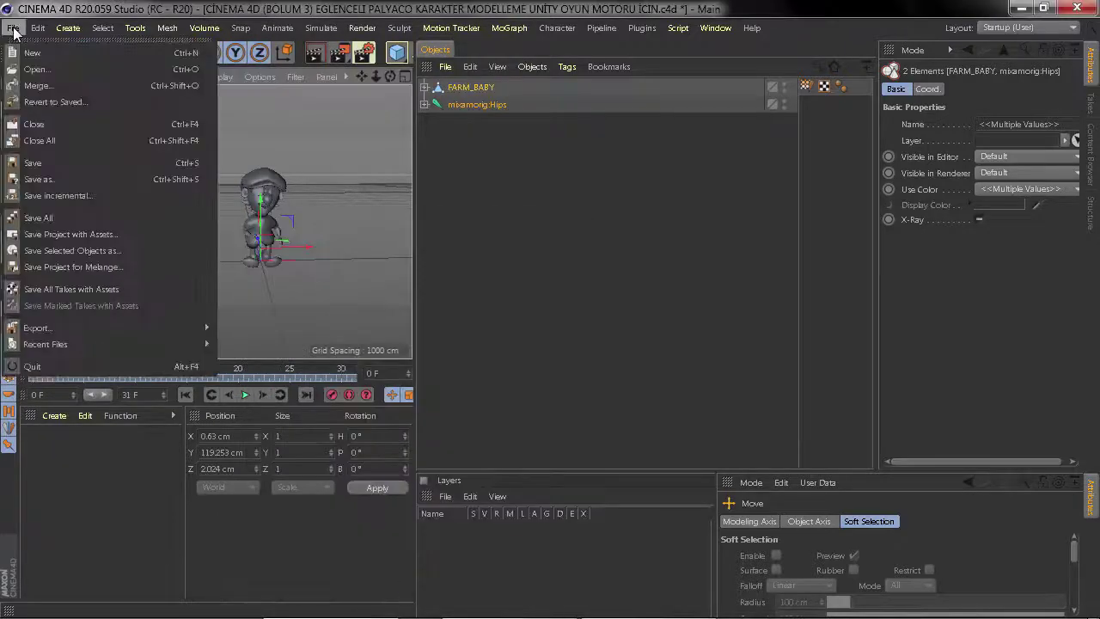
left_click(66, 168)
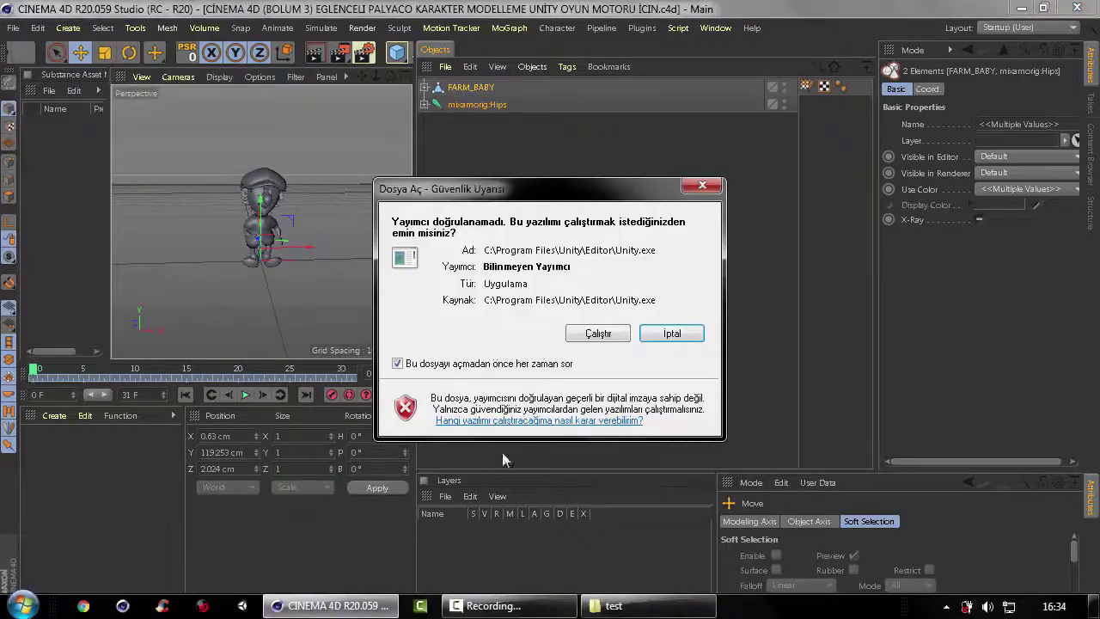
- Allow Unity.exe to run, close Cinema 4D, and create a new Unity project
left_click(617, 338)
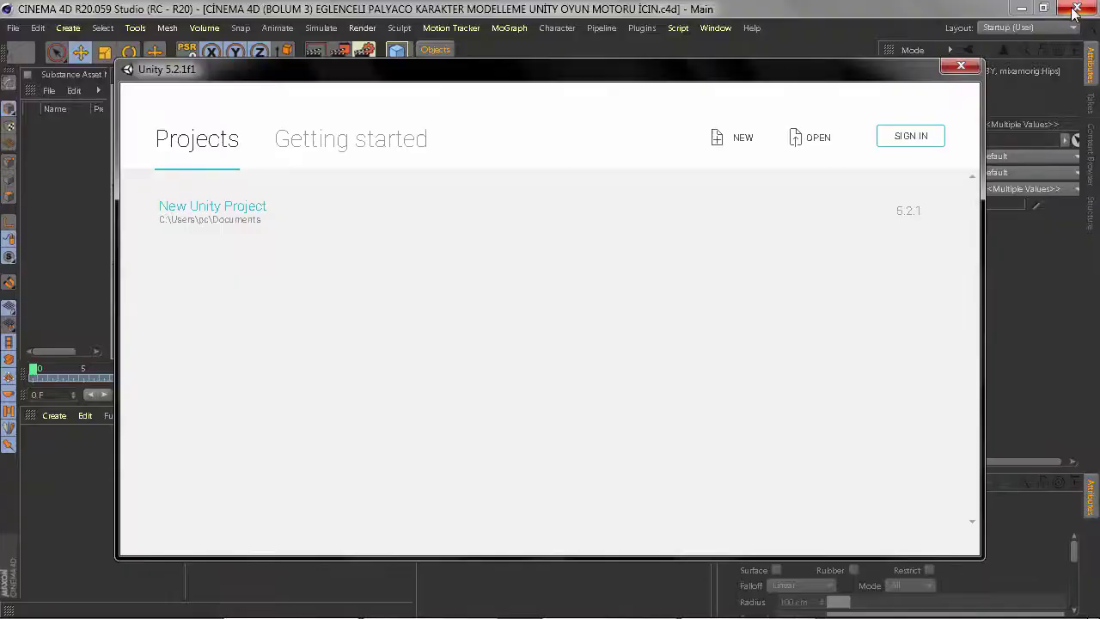
left_click(1076, 9)
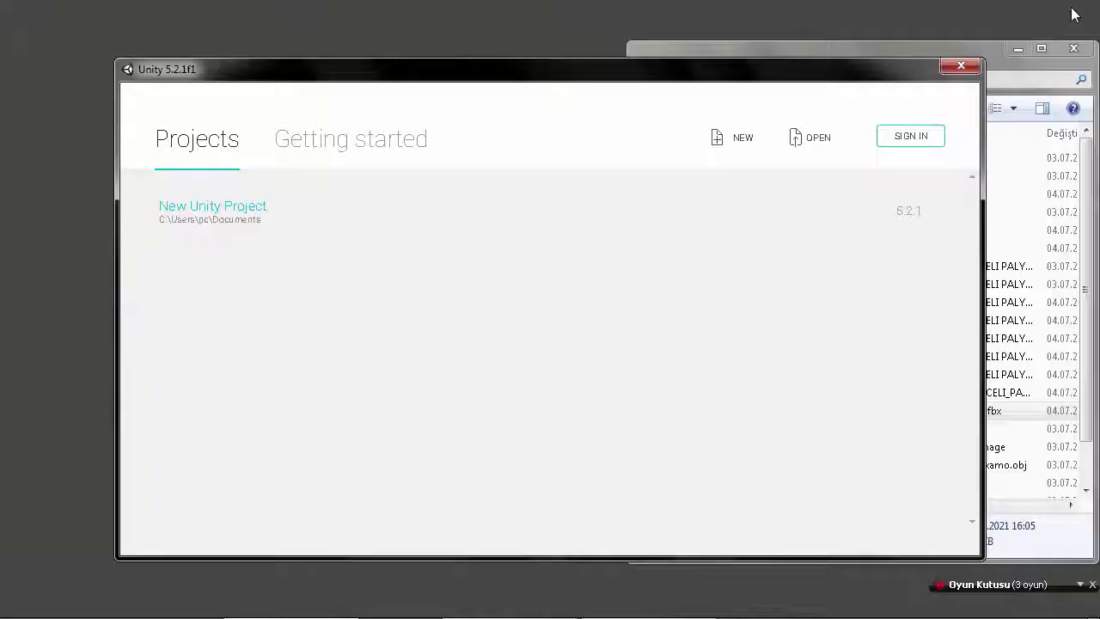
left_click(743, 139)
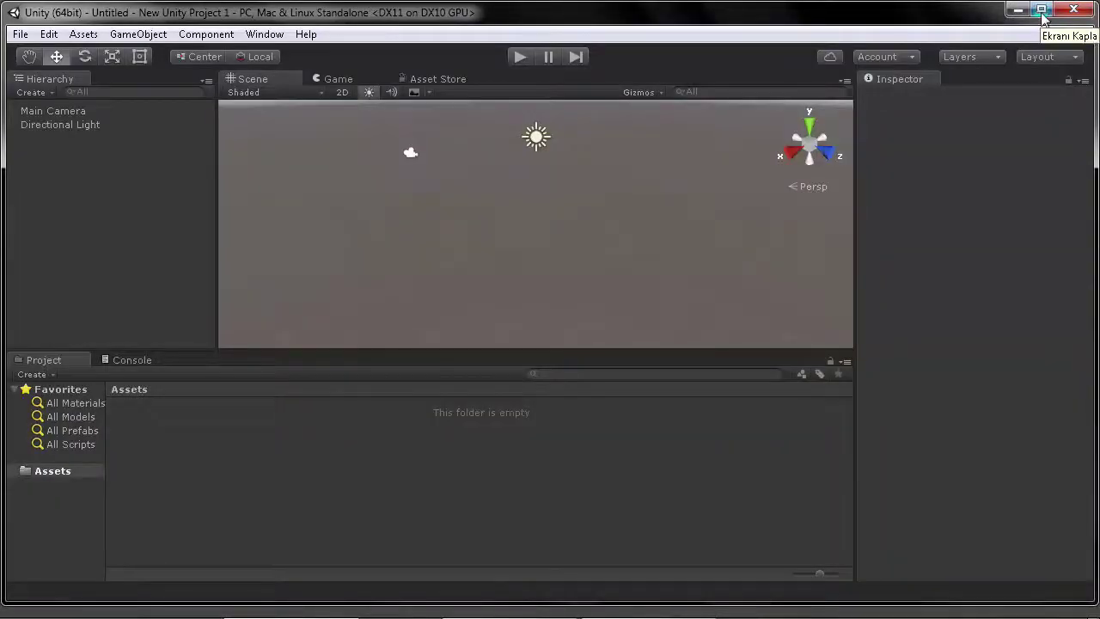
- Tile Windows Explorer beside Unity and select the CINEMA 4D (BOLUM 3) FBX export for import
left_click(1042, 11)
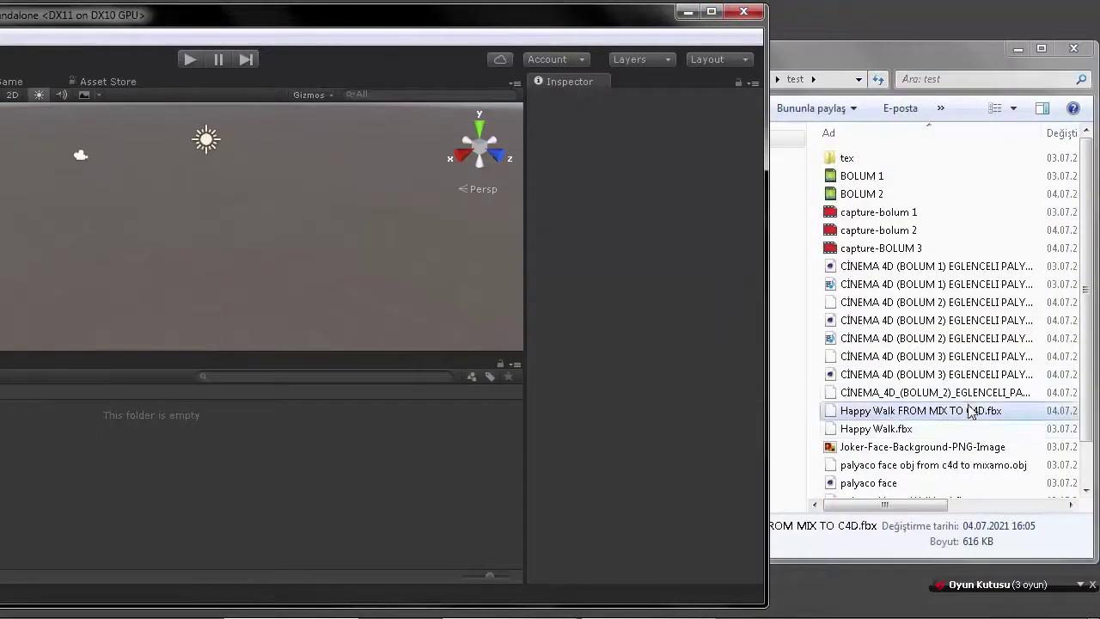
left_click(965, 377)
double_click(1023, 89)
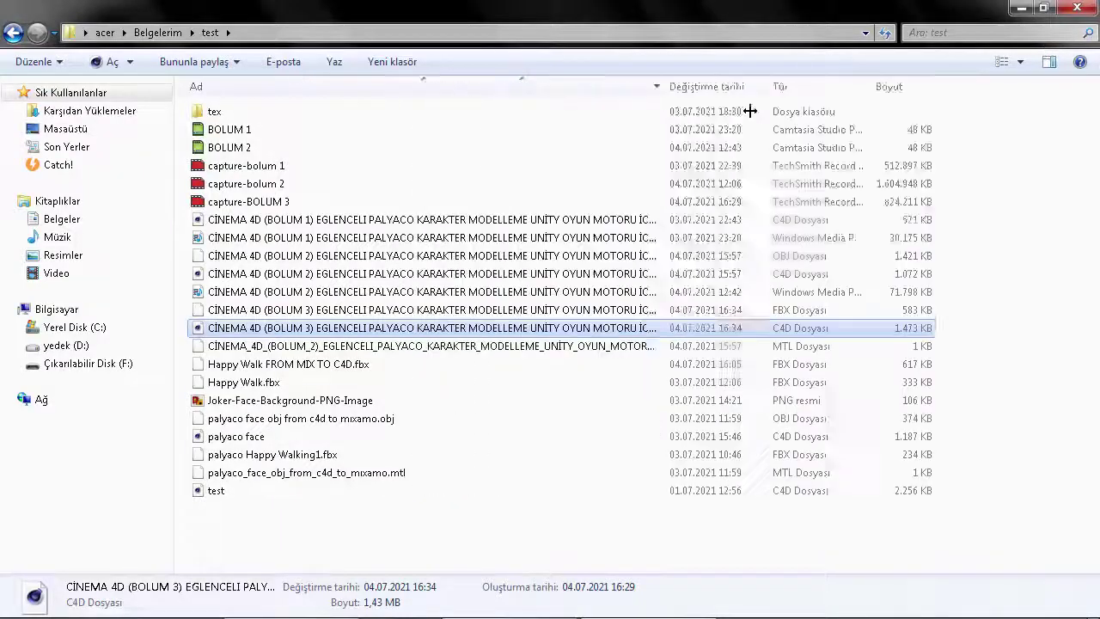
left_click(756, 310)
key("super+Down")
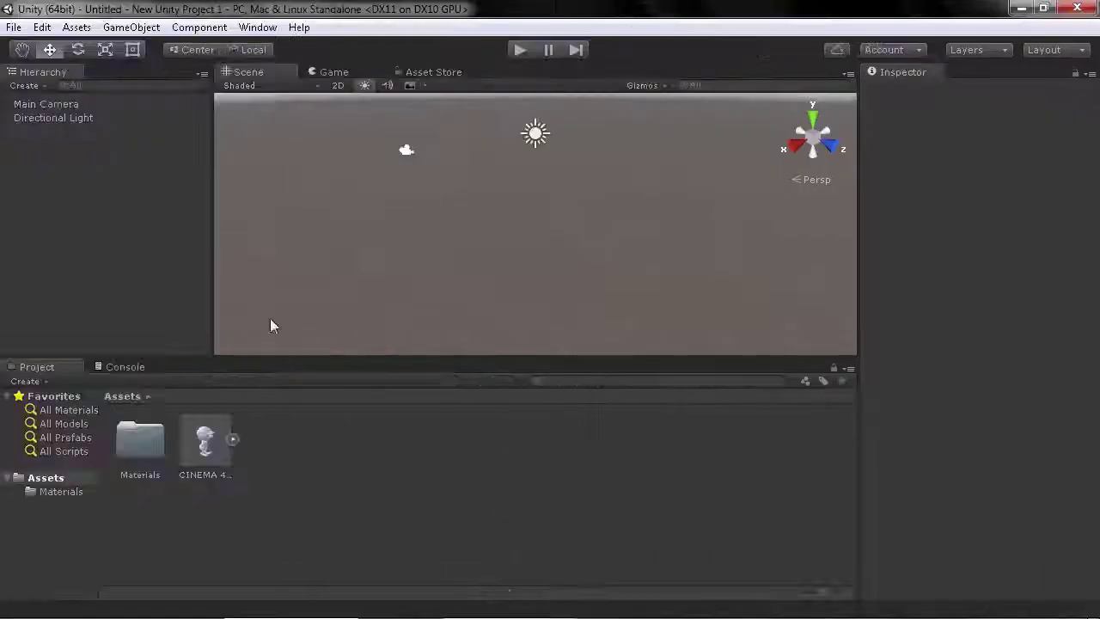
- Place the model in the scene, preview FARM_BABY in the Inspector, and open the No Name material
left_click_drag(62, 164, 69, 131)
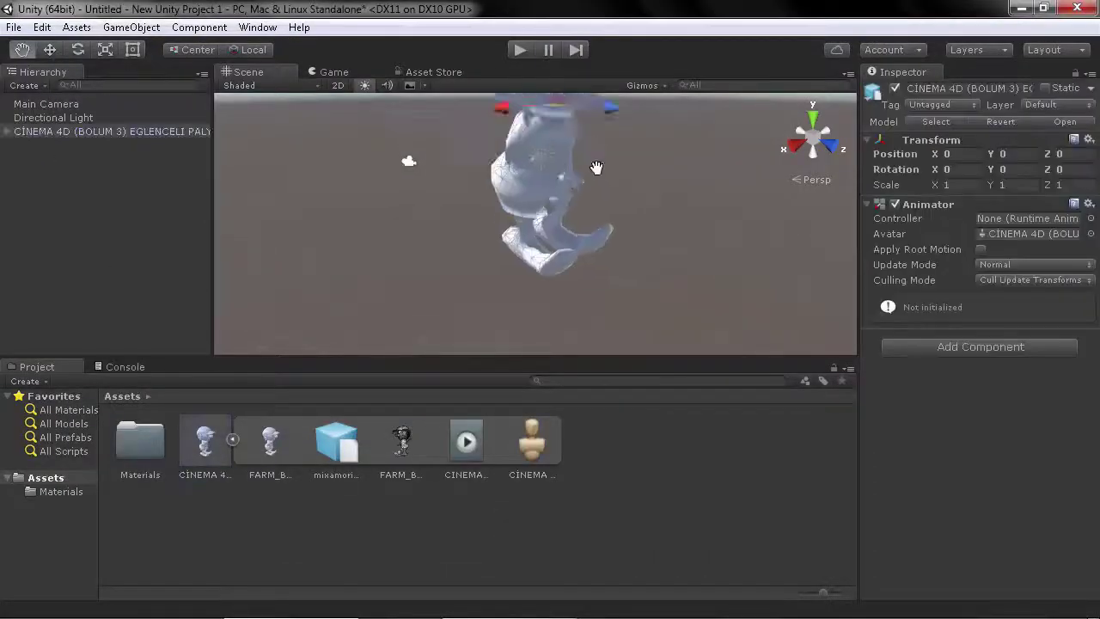
mouse_move(663, 213)
left_mouse_down("alt")
mouse_move(428, 179)
mouse_move(606, 174)
left_mouse_up("alt")
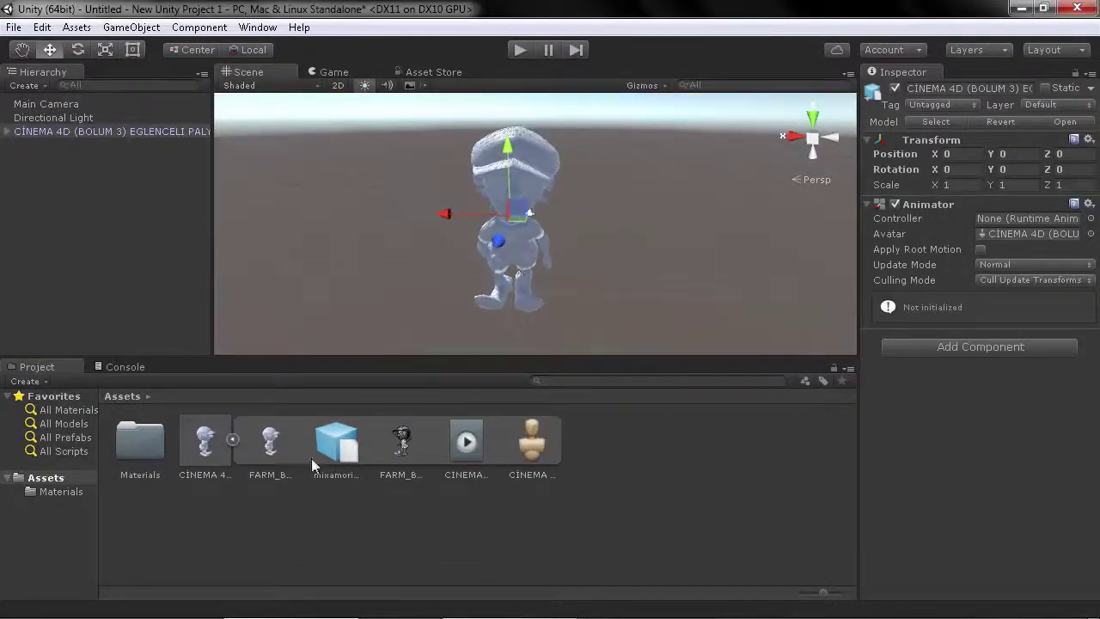
left_click(270, 441)
left_click_drag(859, 486, 690, 487)
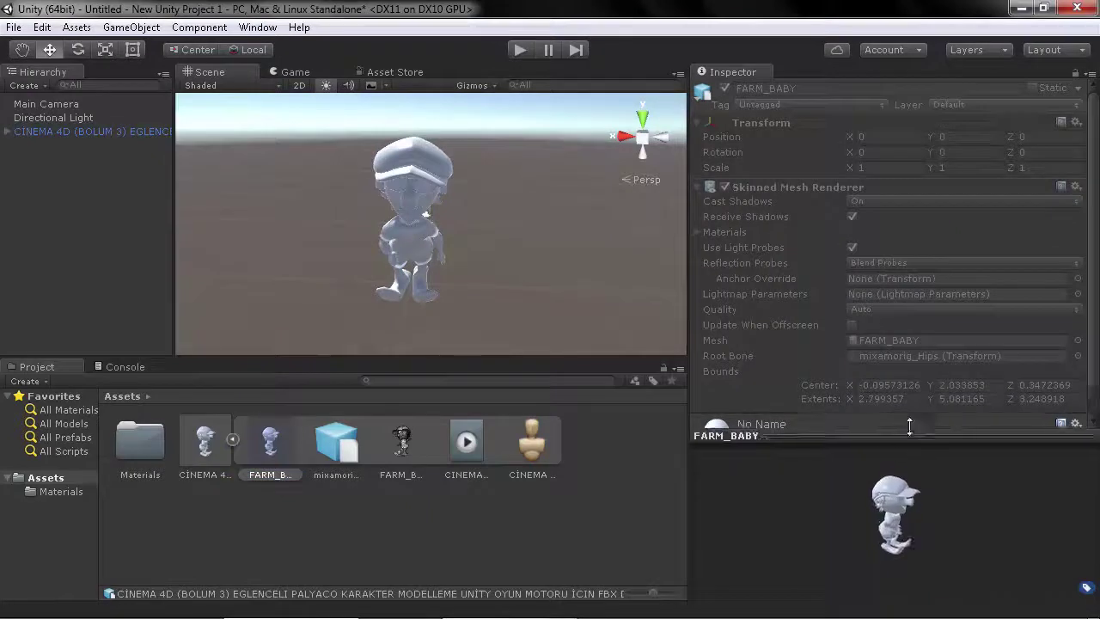
left_click(894, 456)
mouse_move(974, 419)
left_mouse_down("alt")
mouse_move(914, 385)
mouse_move(991, 390)
mouse_move(805, 386)
mouse_move(870, 379)
left_mouse_up("alt")
double_click(142, 441)
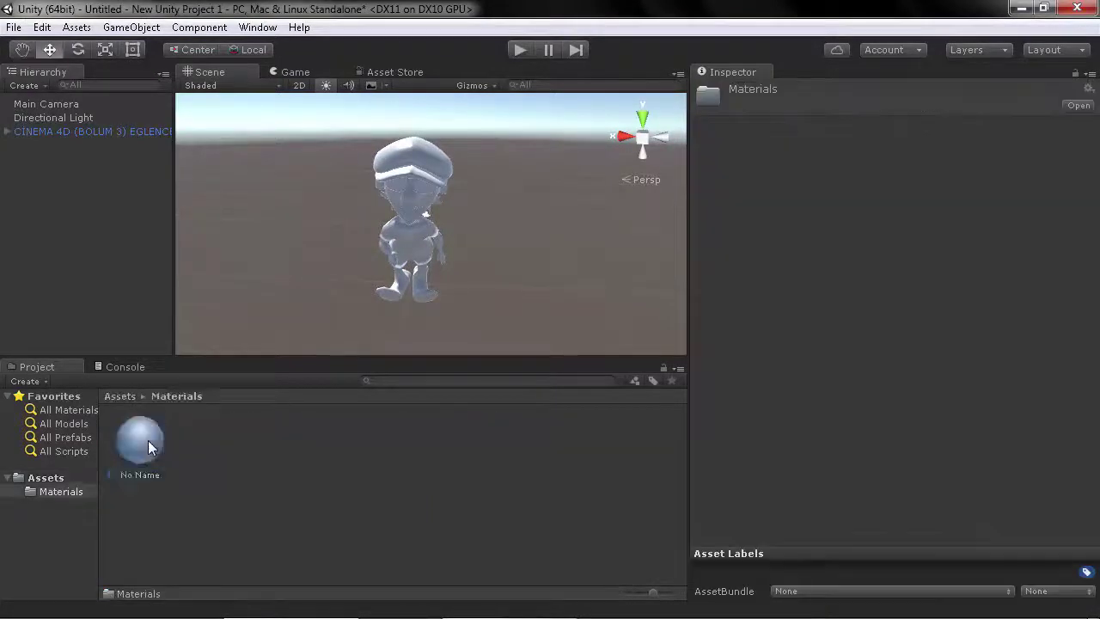
left_click(816, 106)
- Apply the Mobile shader to the No Name material and rotate the CINEMA 4D model preview
left_click(628, 232)
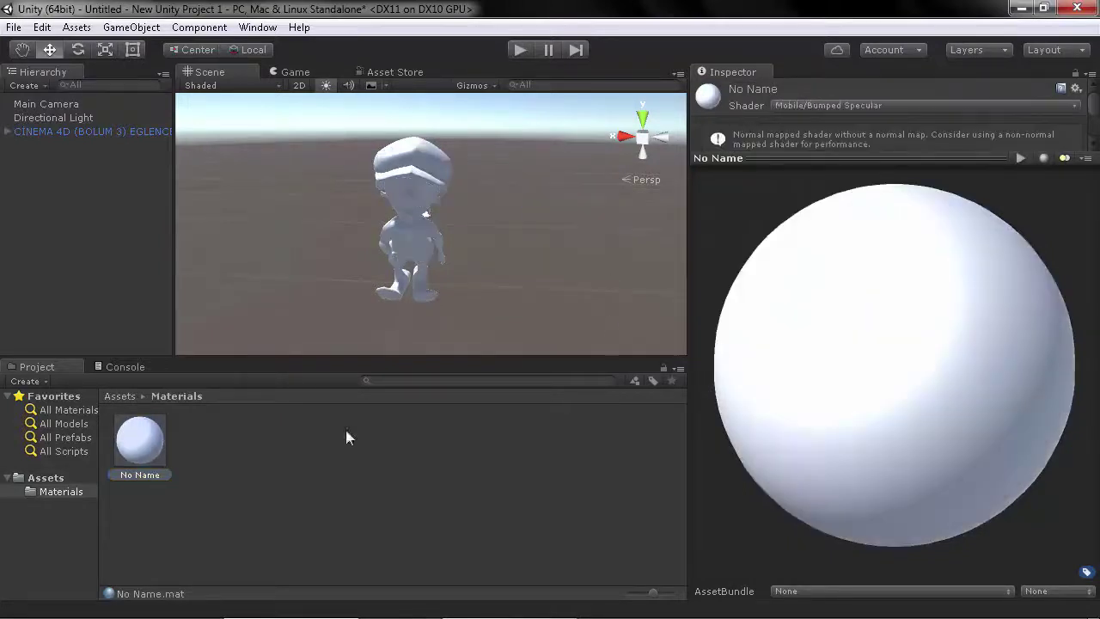
left_click(47, 481)
left_click(211, 446)
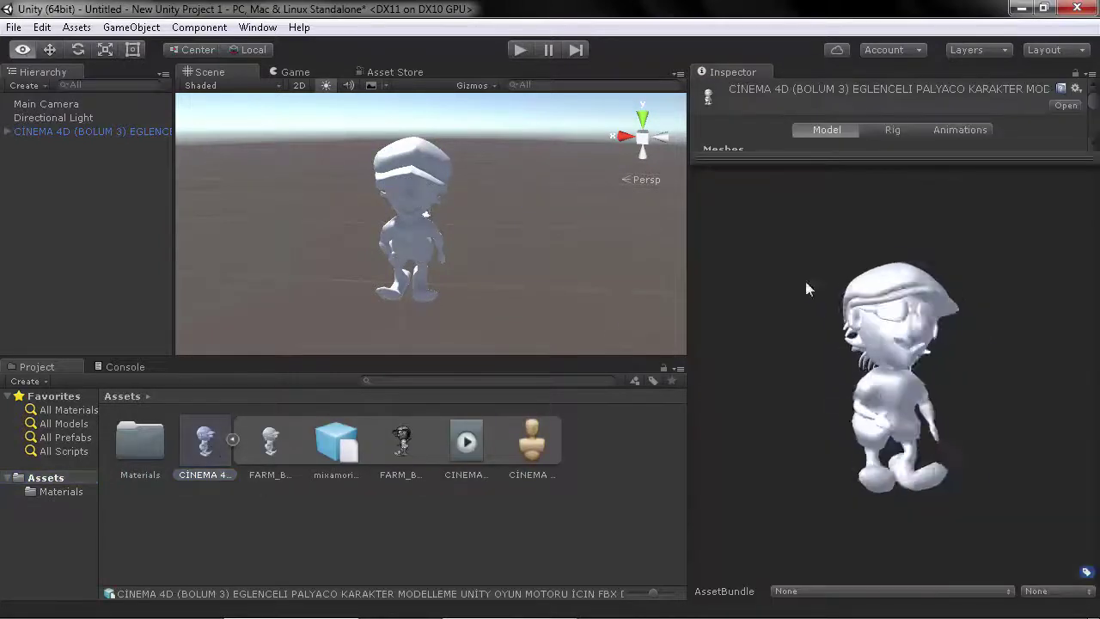
mouse_move(806, 287)
left_mouse_down()
mouse_move(996, 409)
mouse_move(1058, 418)
left_mouse_up()
- Inspect the FARM_BABY asset and mesh, then preview the CINEMA_4D_Main walk clip
key("Right")
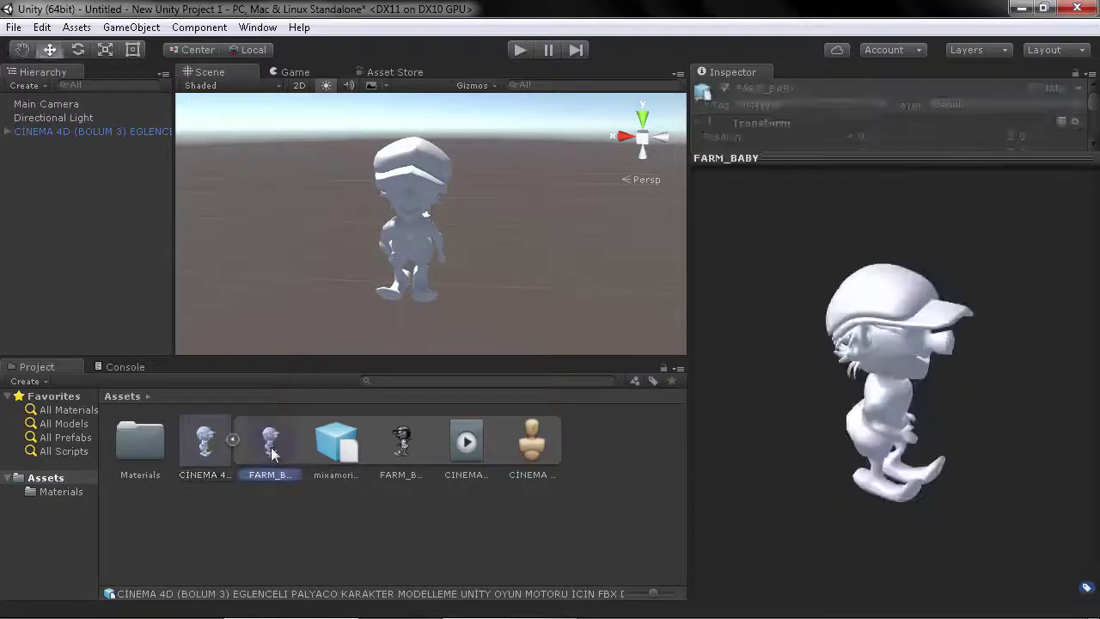
mouse_move(753, 350)
left_mouse_down()
mouse_move(1062, 425)
mouse_move(1023, 455)
mouse_move(800, 406)
mouse_move(1012, 350)
mouse_move(874, 191)
mouse_move(999, 364)
mouse_move(830, 581)
left_mouse_up()
key("Right")
key("Right")
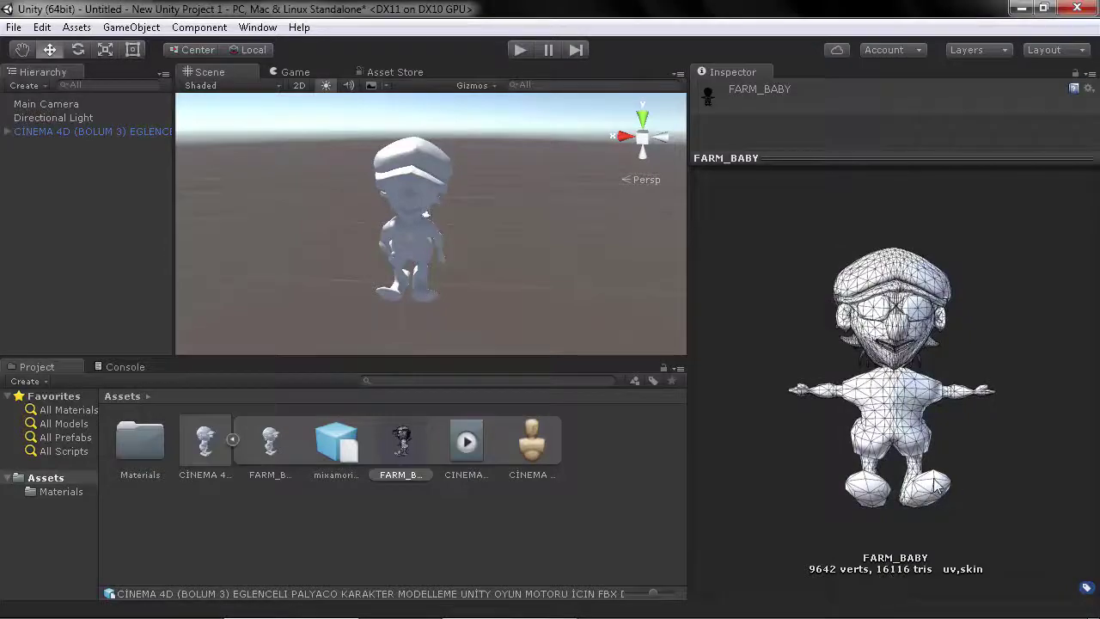
left_click(477, 449)
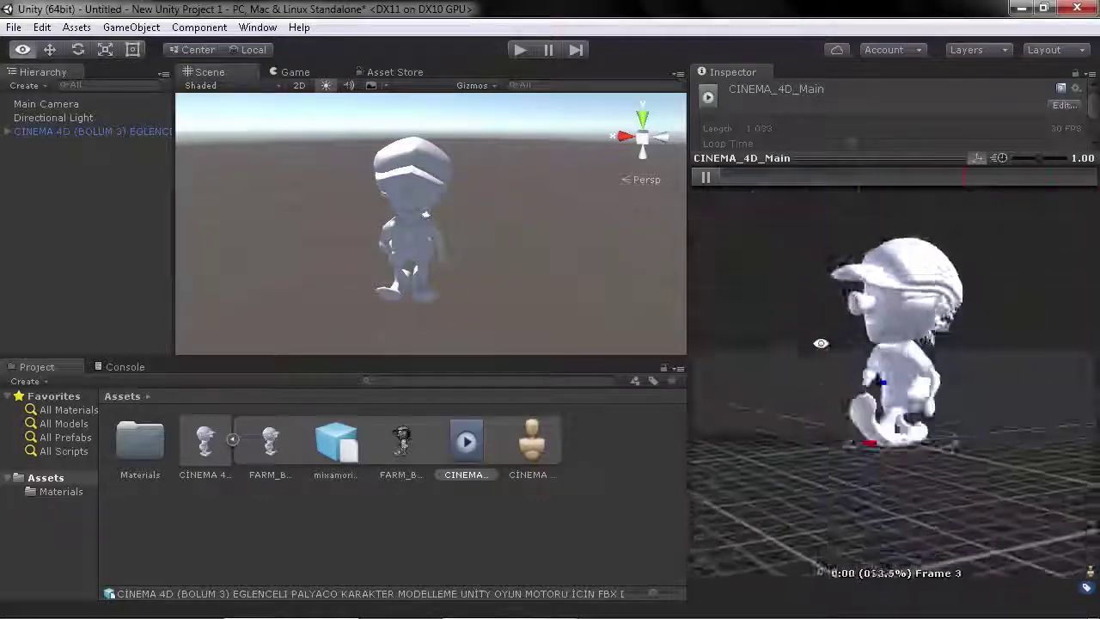
- Orbit and zoom the walk preview to a low side view and slow playback to 0.38
mouse_move(1033, 278)
left_mouse_down()
mouse_move(362, 114)
mouse_move(492, 231)
left_mouse_up()
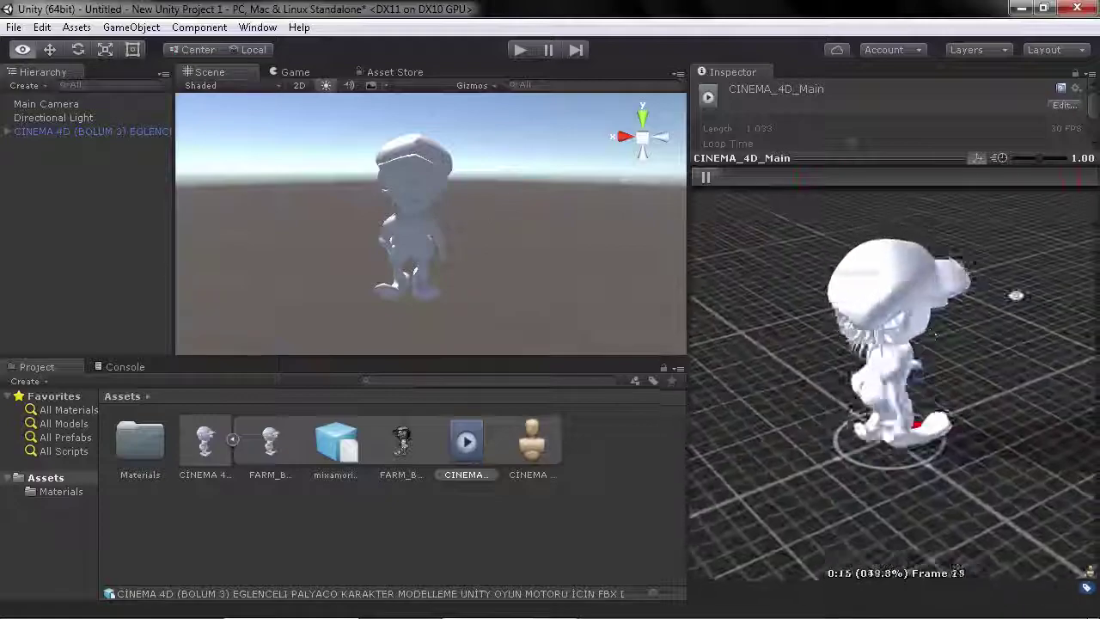
mouse_move(1047, 318)
left_mouse_down()
mouse_move(1044, 334)
mouse_move(1039, 213)
left_mouse_up()
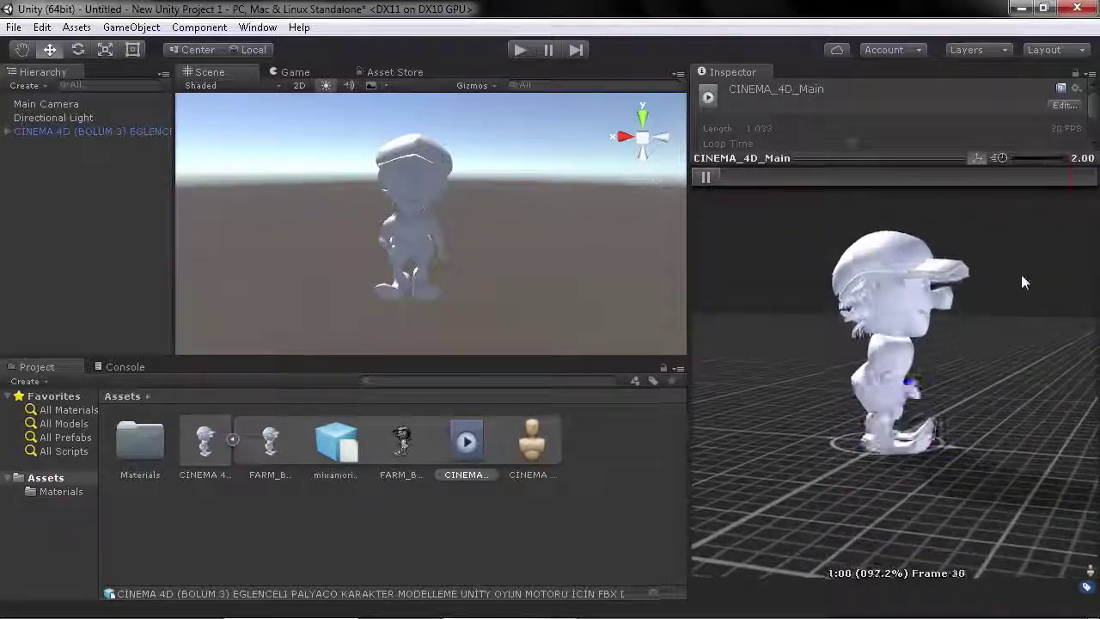
mouse_move(1064, 158)
left_mouse_down()
mouse_move(1012, 158)
mouse_move(1031, 158)
left_mouse_up()
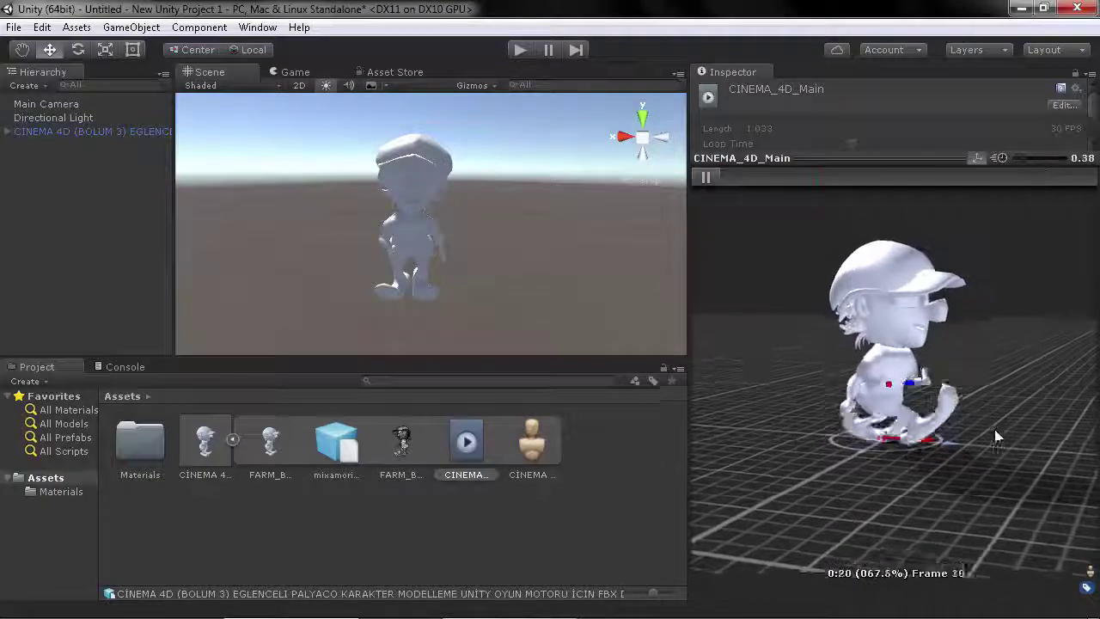
scroll(994, 429, "up", 3)
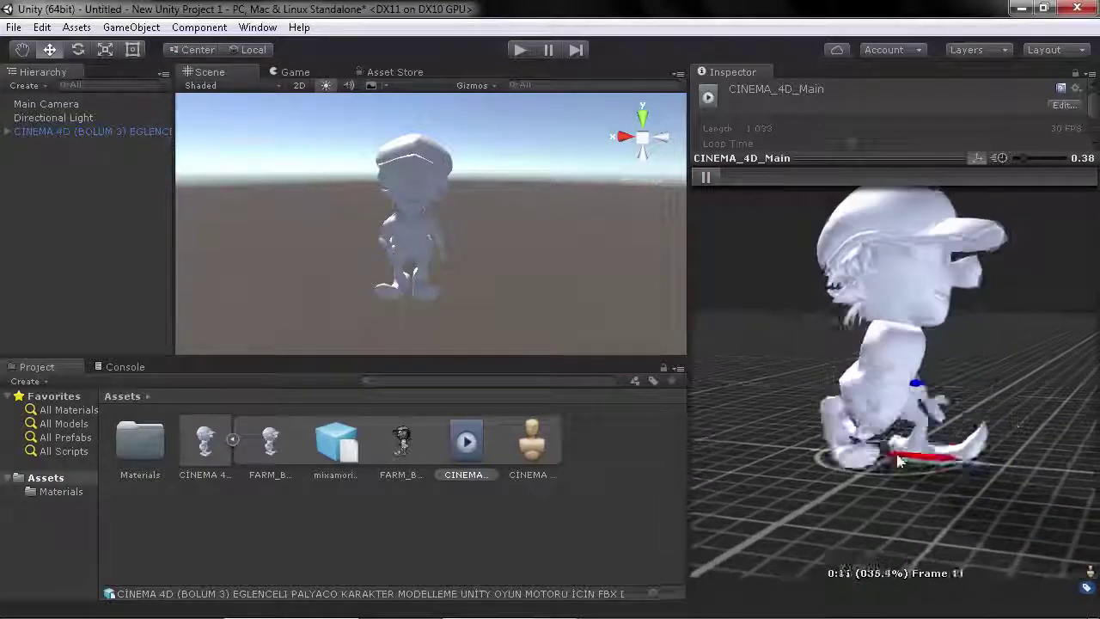
mouse_move(995, 429)
left_mouse_down()
mouse_move(969, 441)
mouse_move(988, 352)
mouse_move(1092, 313)
left_mouse_up()
left_click(145, 448)
left_click(825, 105)
- Open the CINEMA 4D (BOLUM 3) project from Belgelerim > test and narrow its window beside Unity
left_click(602, 200)
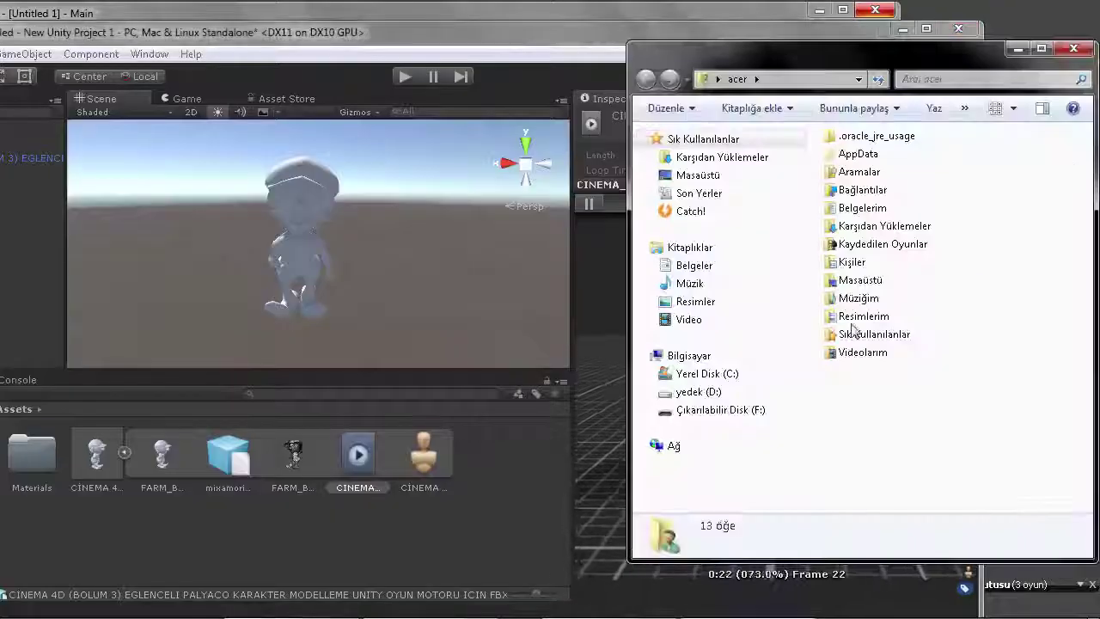
double_click(863, 208)
double_click(864, 266)
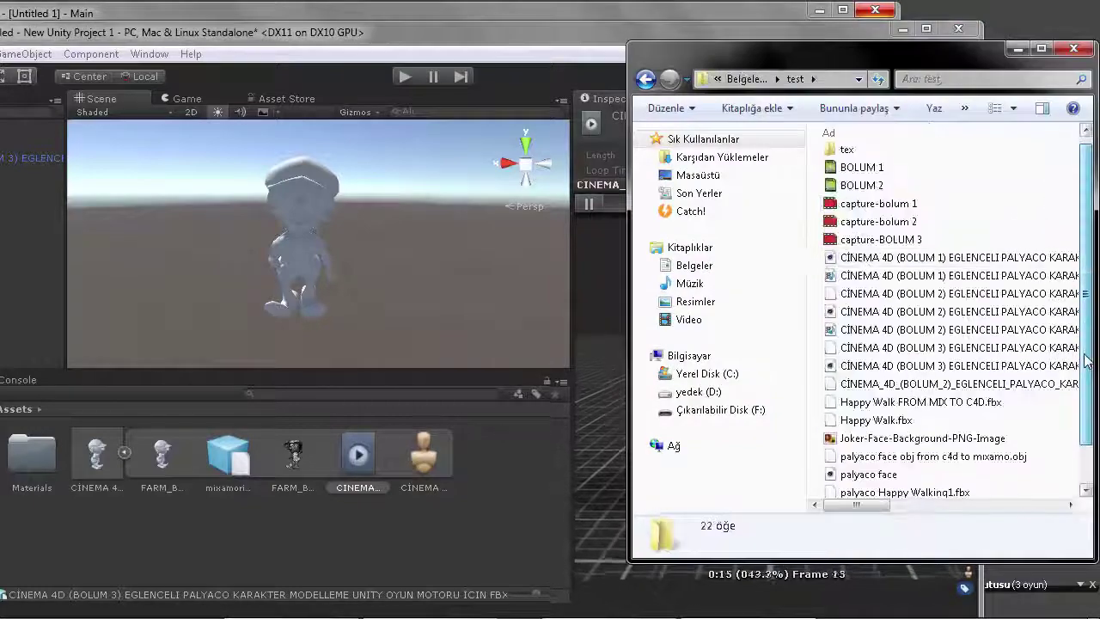
left_click(907, 365)
key("Return")
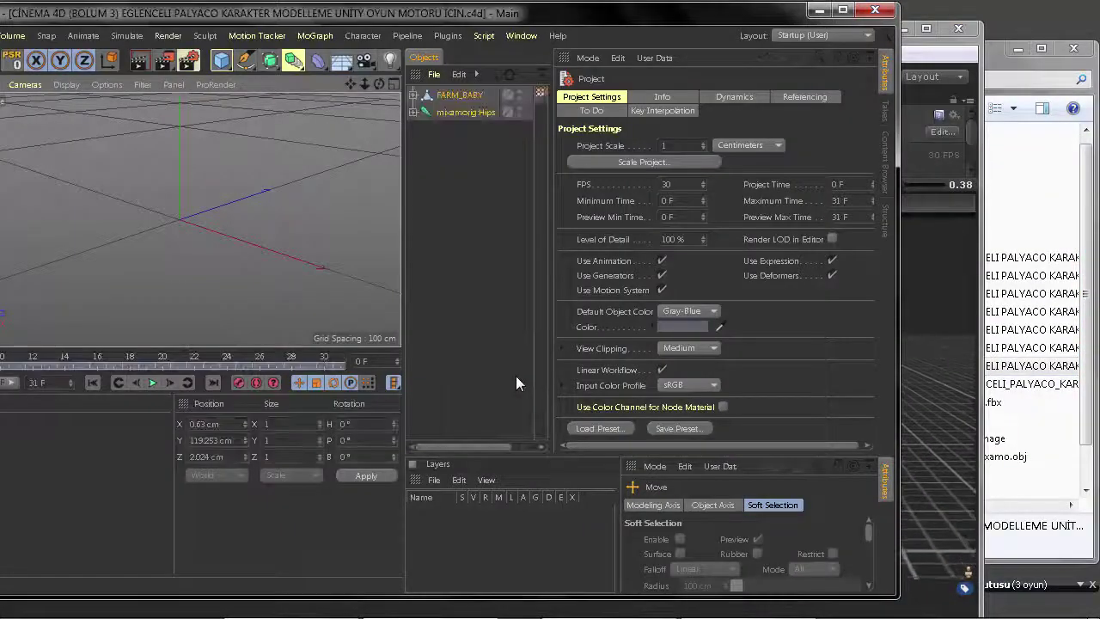
left_click_drag(897, 104, 636, 104)
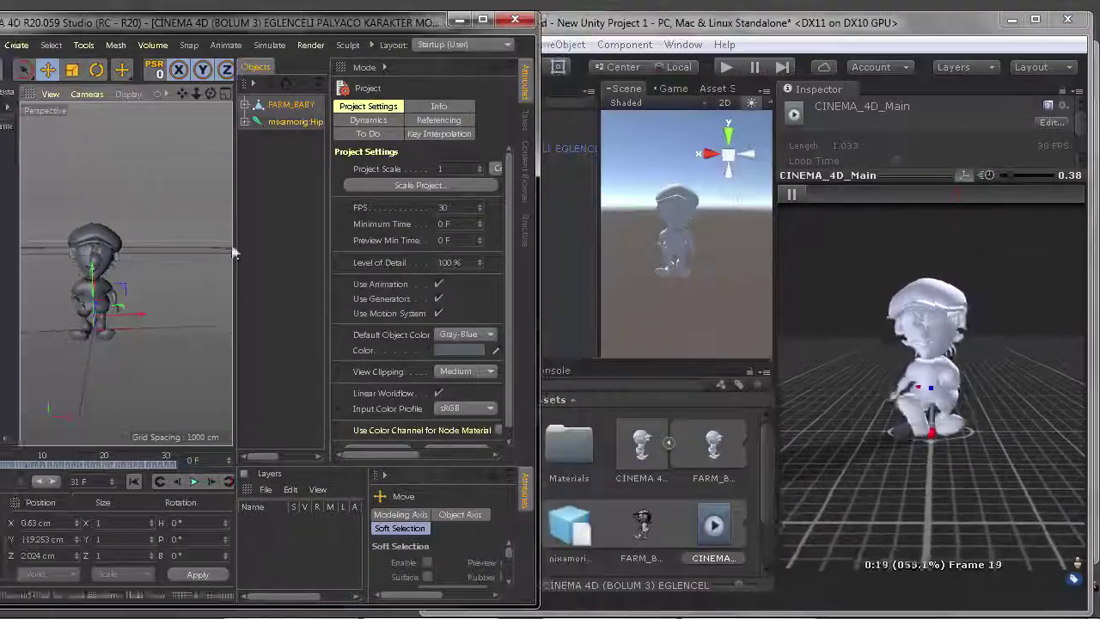
- Play the BOLUM 3 walk animation in Cinema 4D and quit Unity, answering the save-scene prompt
left_click_drag(201, 95, 198, 100)
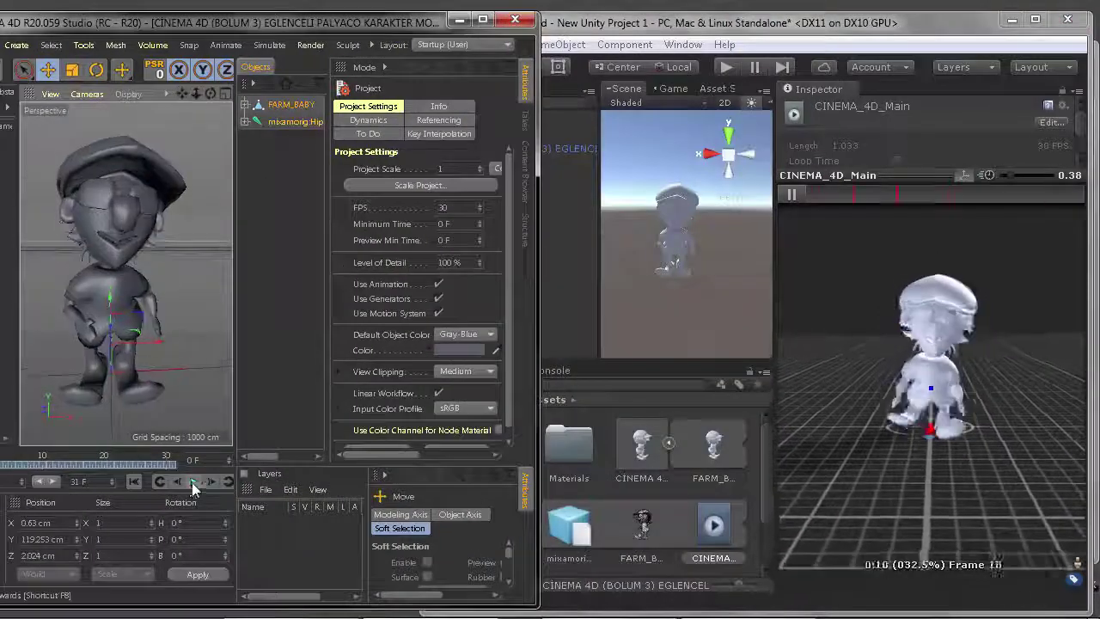
key("F8")
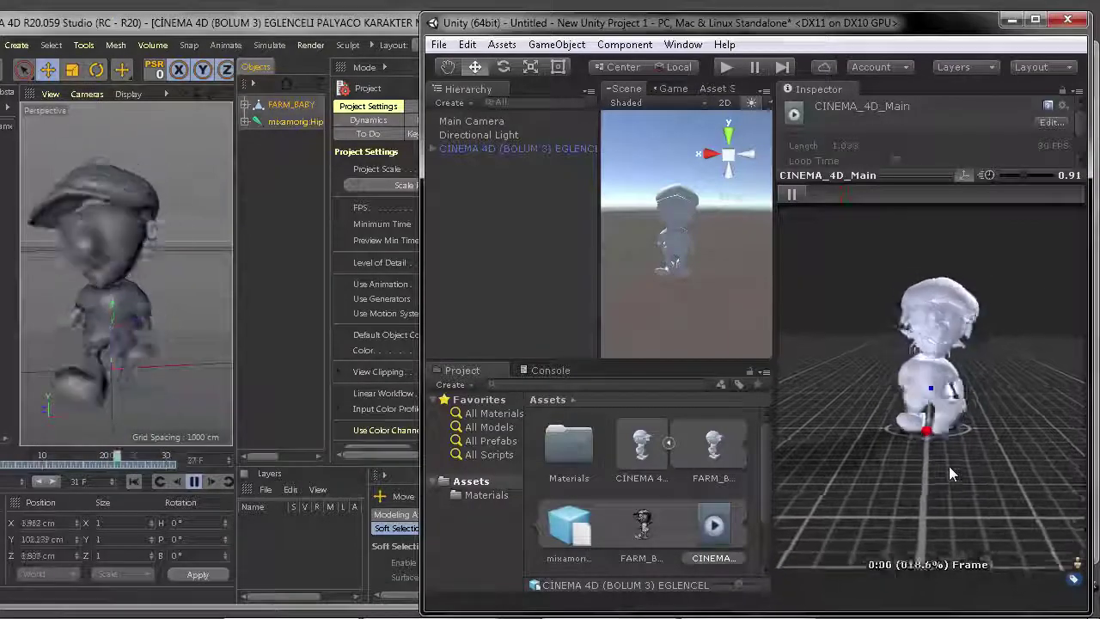
left_click(441, 49)
left_click(463, 261)
left_click(802, 357)
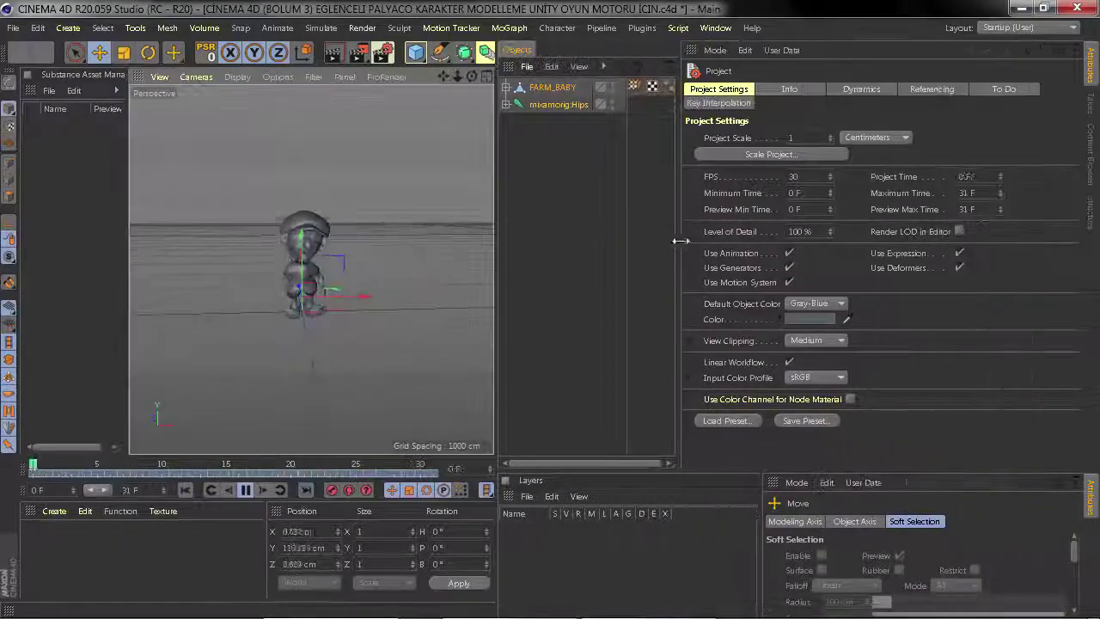
- Add a Null object and rename it with the long 'TEST OK' test-success note
left_click(415, 53)
left_click(475, 78)
type("TE")
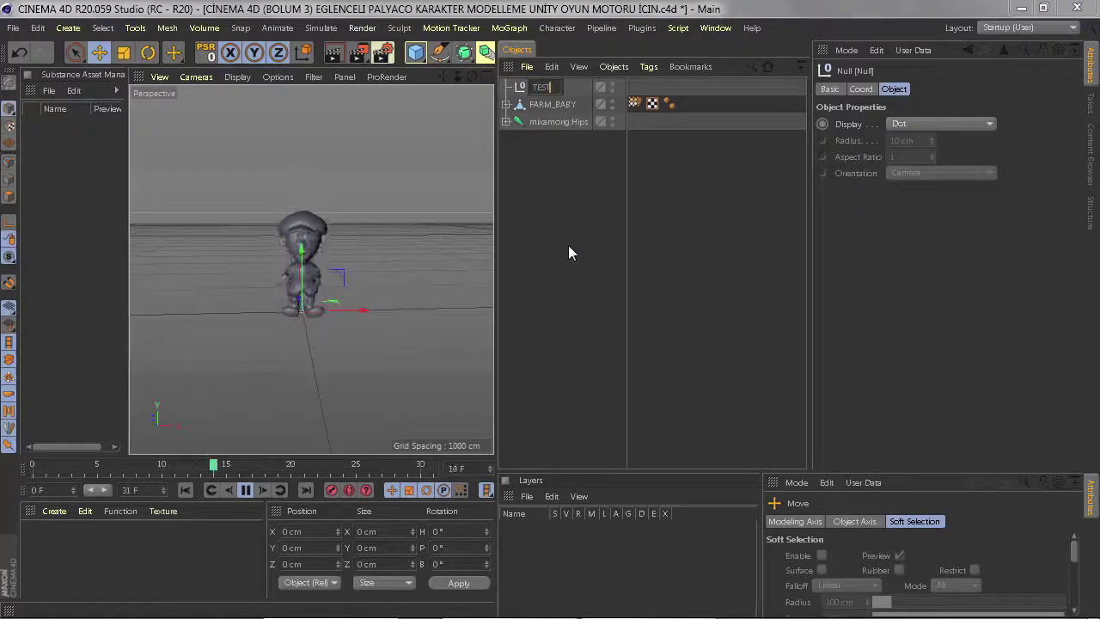
type("ST OK POZISYON")
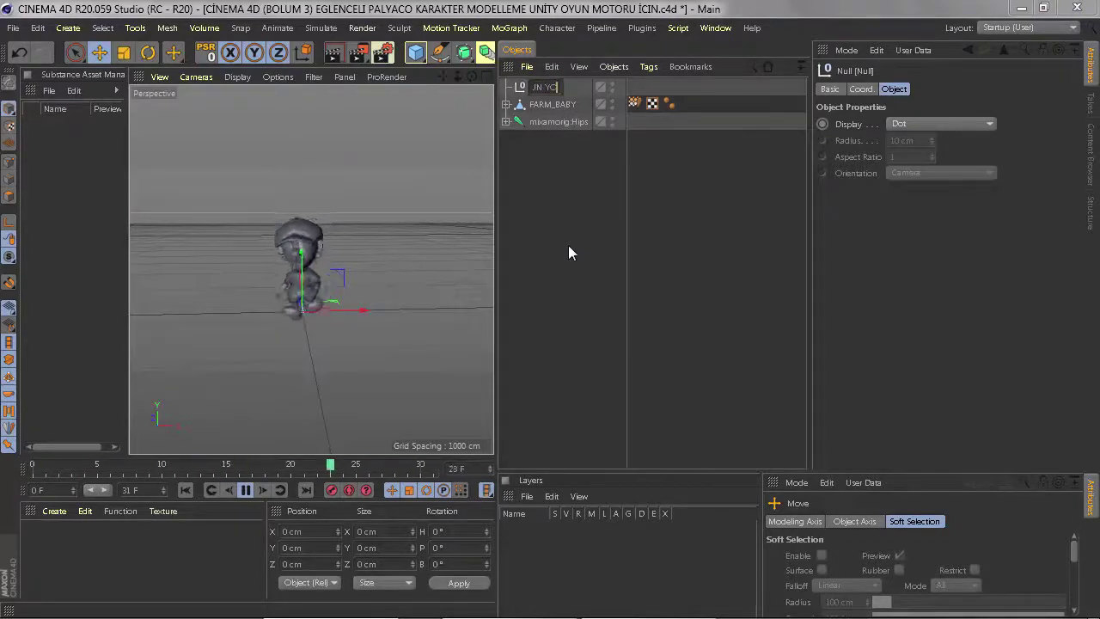
type("U BASI")
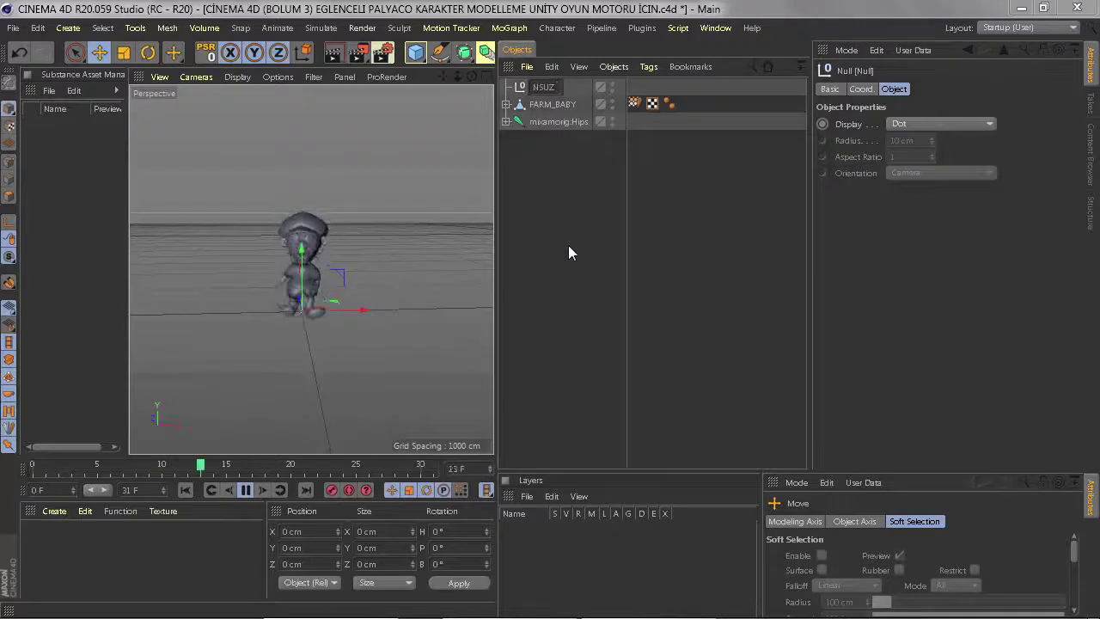
type("ISTYC")
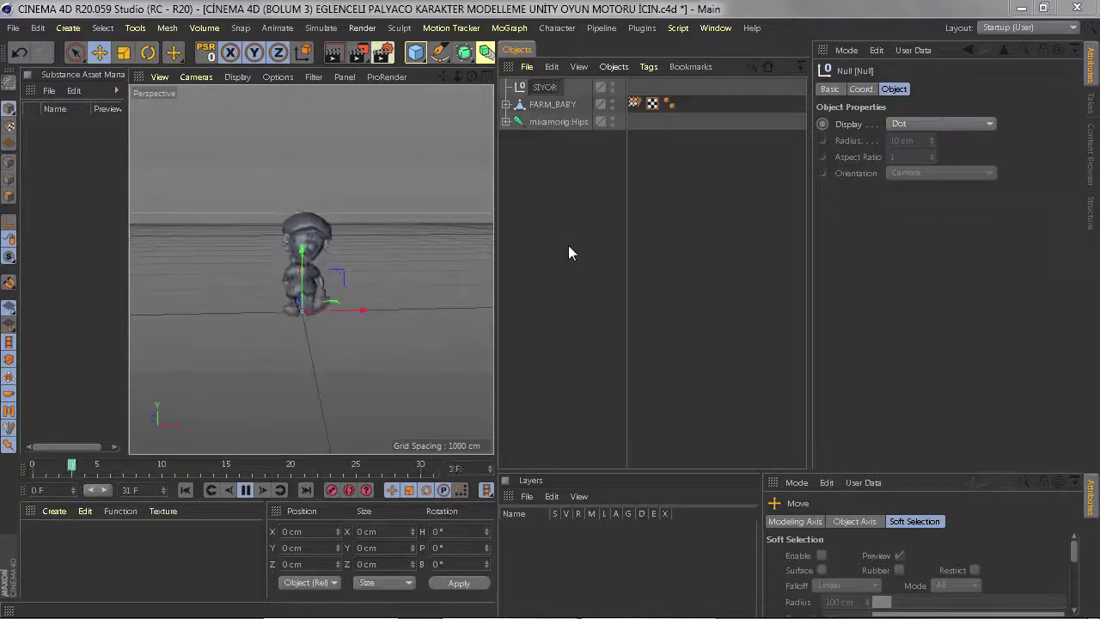
type("OR")
key("Return")
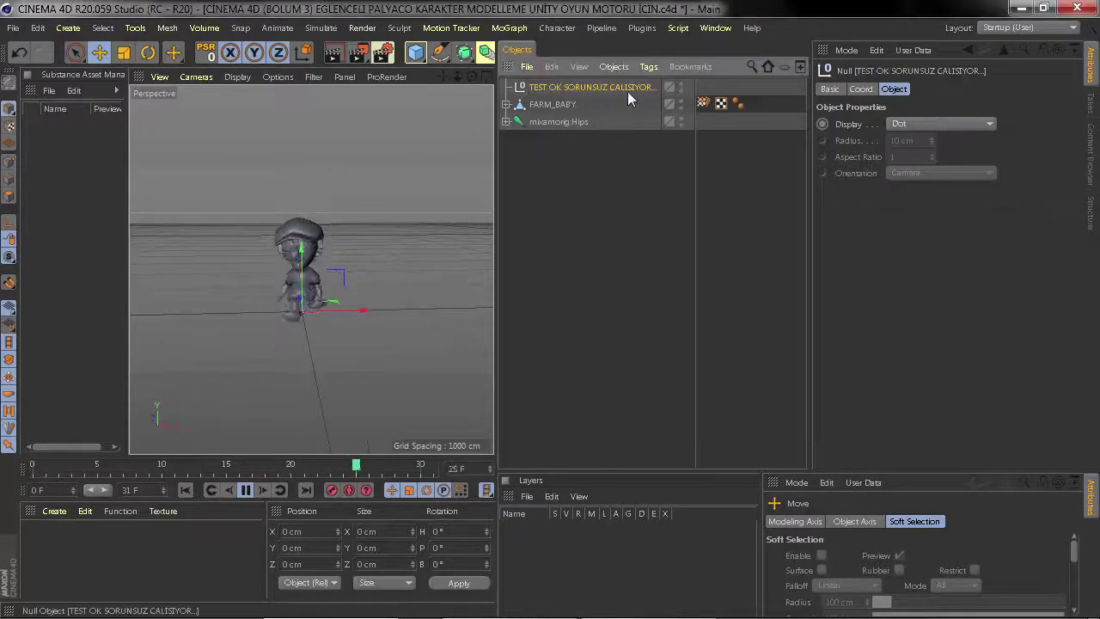
- Add a second Null named SEVGILERIMLE, deselect it, and rewind the animation to frame 0
left_click_drag(419, 63, 478, 77)
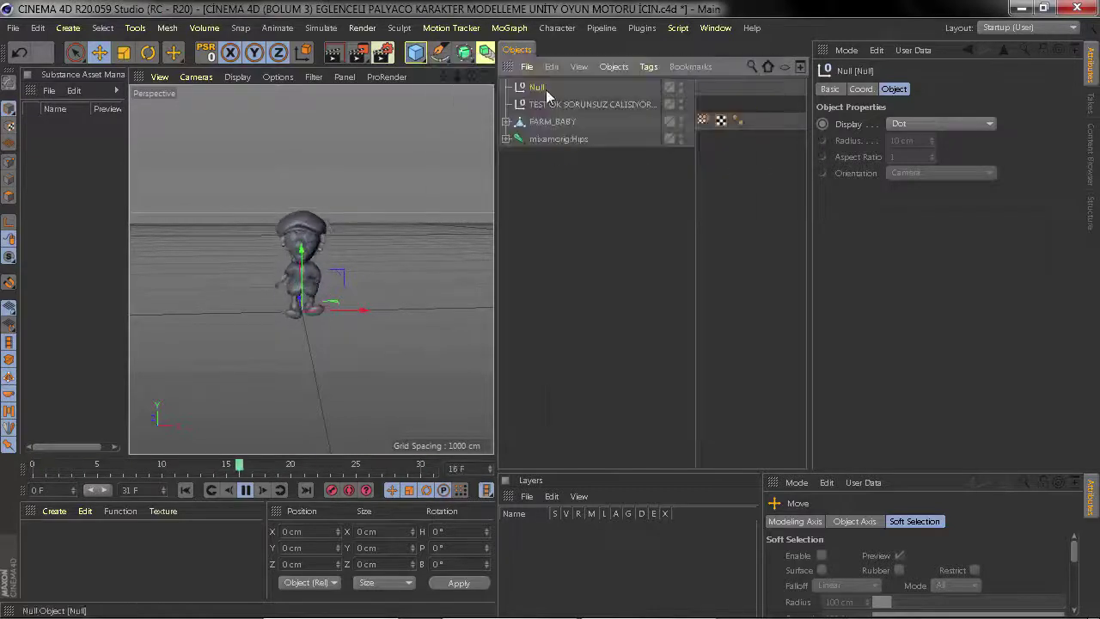
double_click(542, 88)
type("RIMLE")
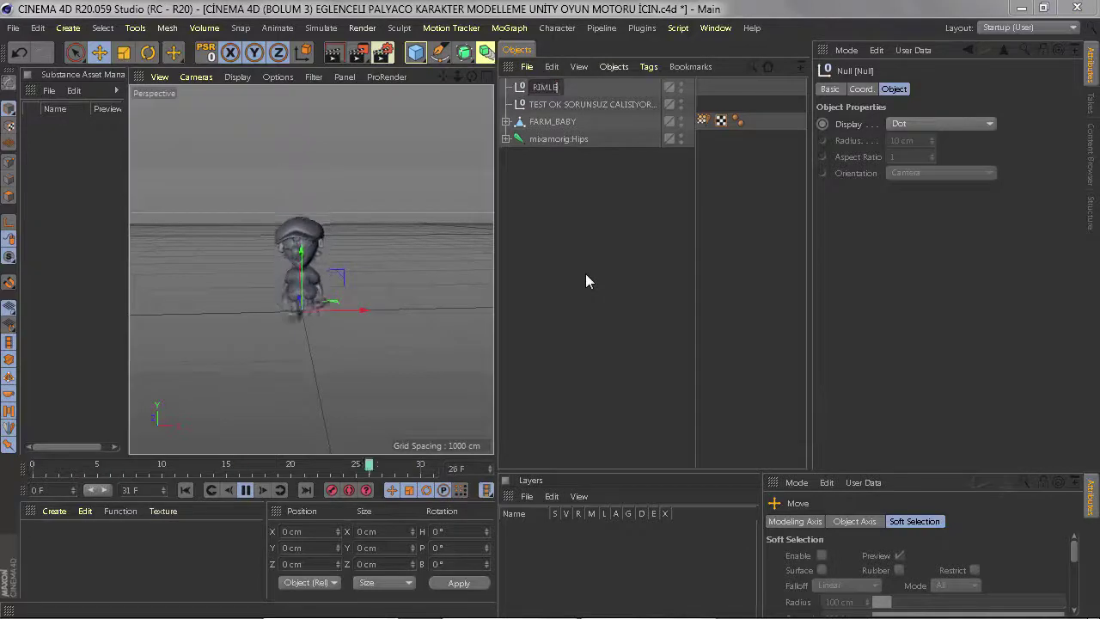
key("Return")
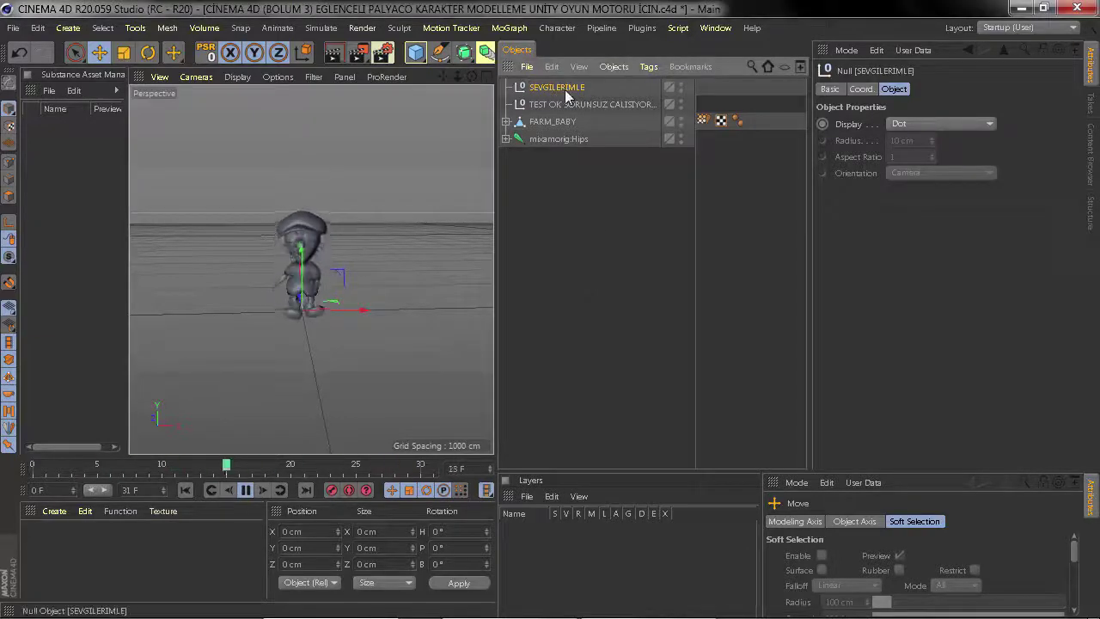
left_click(563, 233)
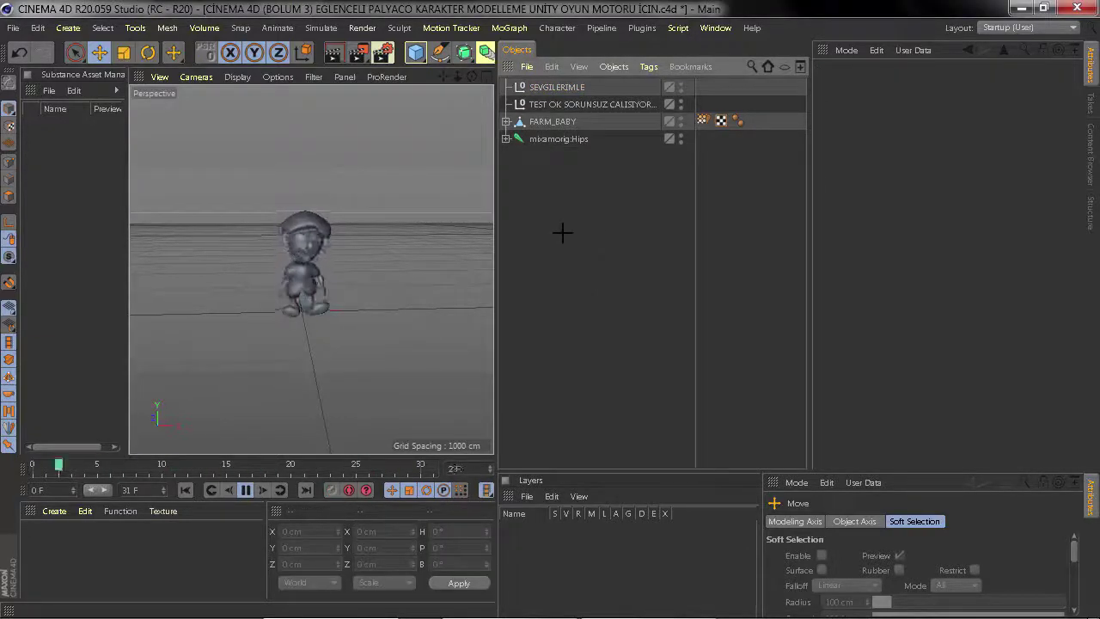
left_click(184, 490)
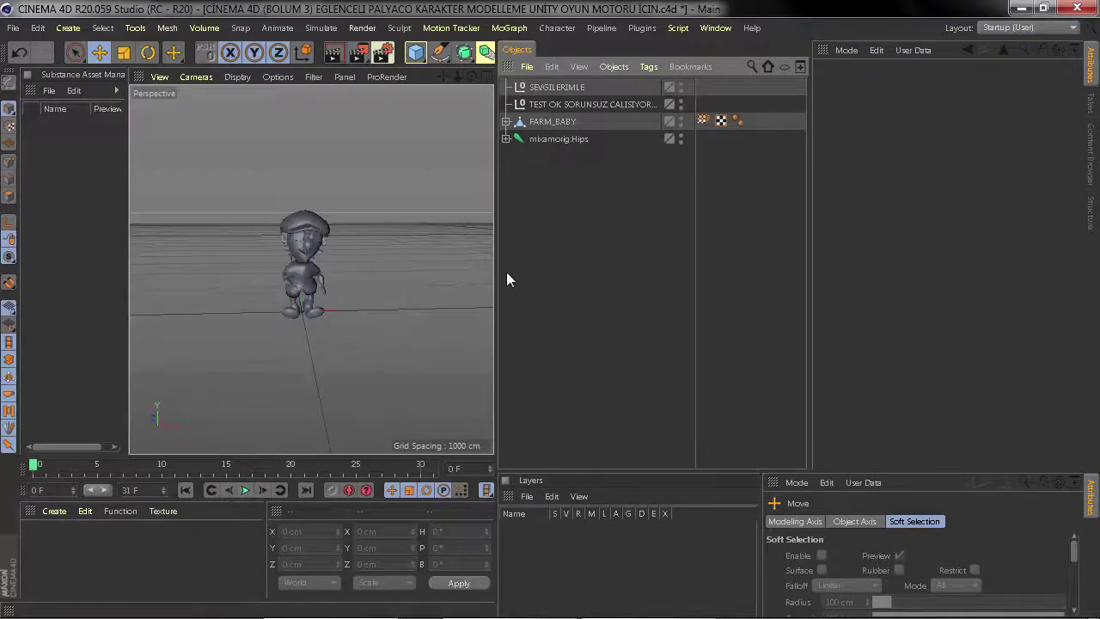